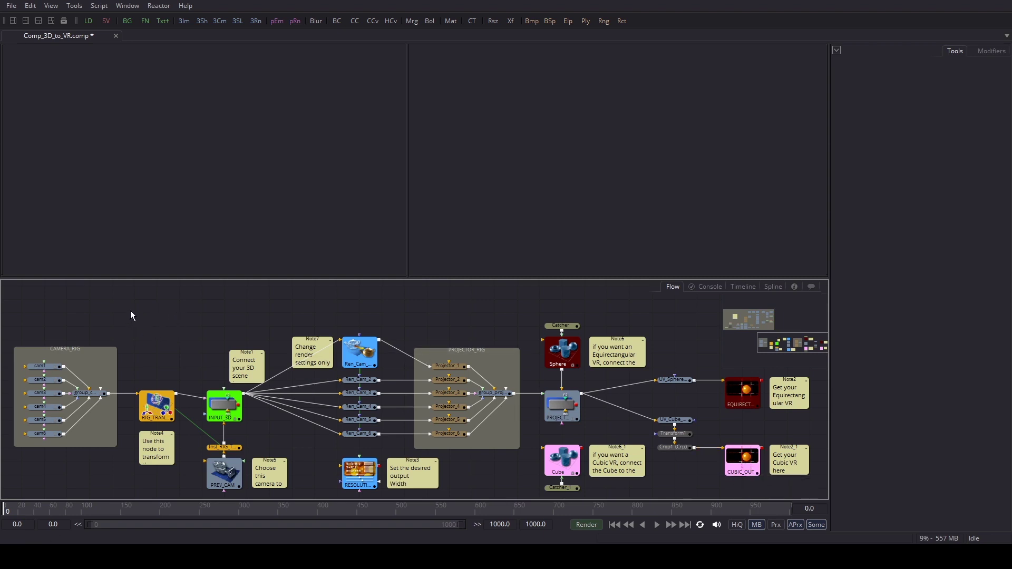
# - Show the demo scene's final Merge3D5 node in the first viewer
pyautogui.moveTo(133, 311); pyautogui.dragTo(442, 515)
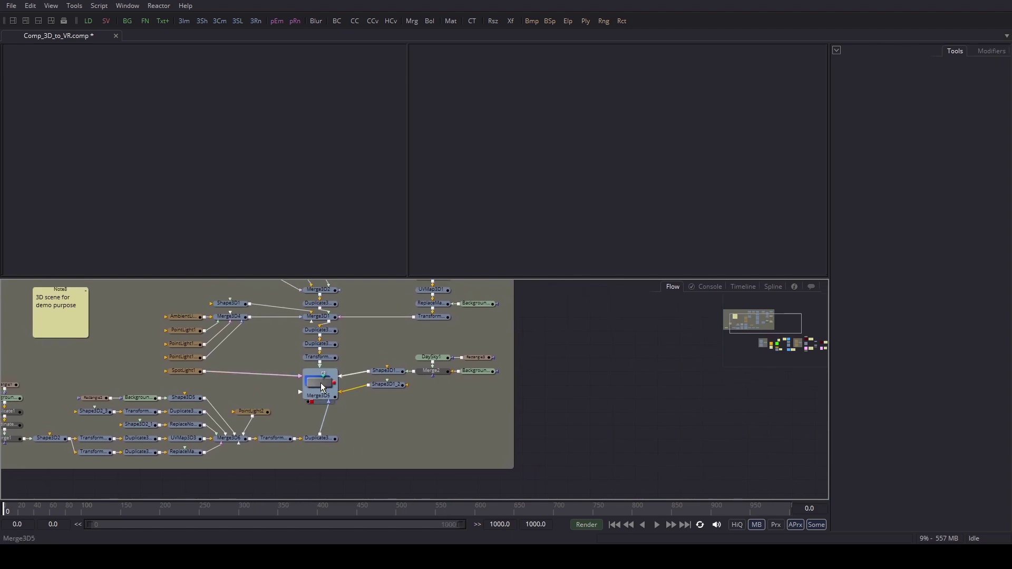
pyautogui.moveTo(323, 387); pyautogui.dragTo(289, 224)
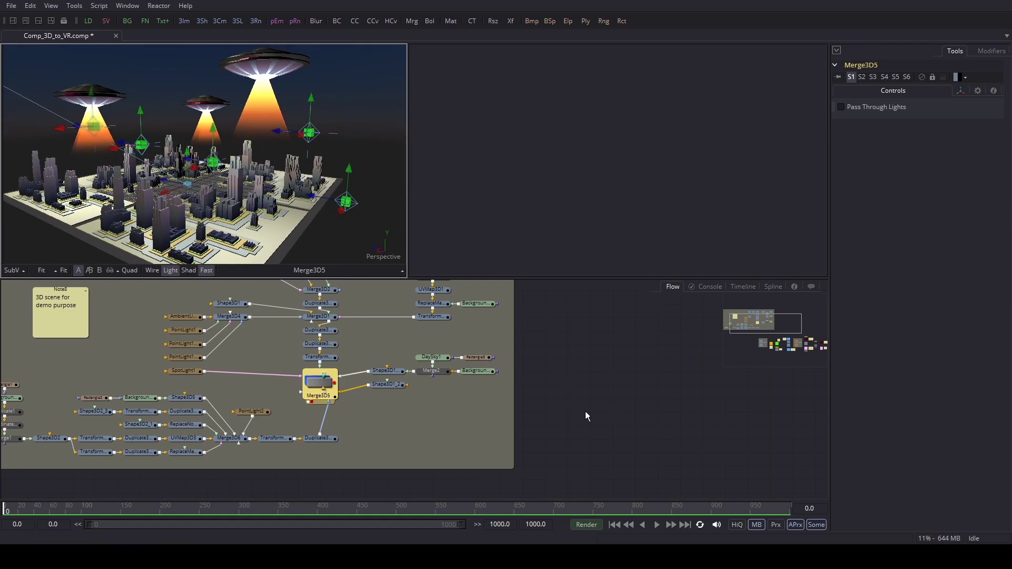
pyautogui.click(587, 434)
# - Connect the output of Merge3D5 in the demo scene to the green INPUT_3D merge node
pyautogui.moveTo(584, 433); pyautogui.dragTo(489, 353)
pyautogui.scroll(-2, 521, 399)
pyautogui.scroll(-8, 520, 399)
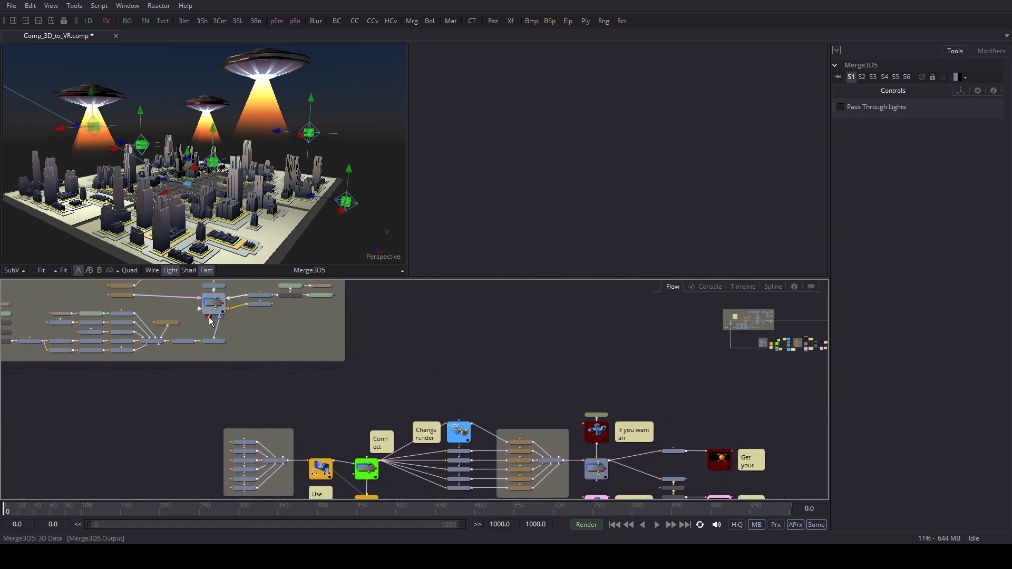
pyautogui.moveTo(208, 318); pyautogui.dragTo(367, 467)
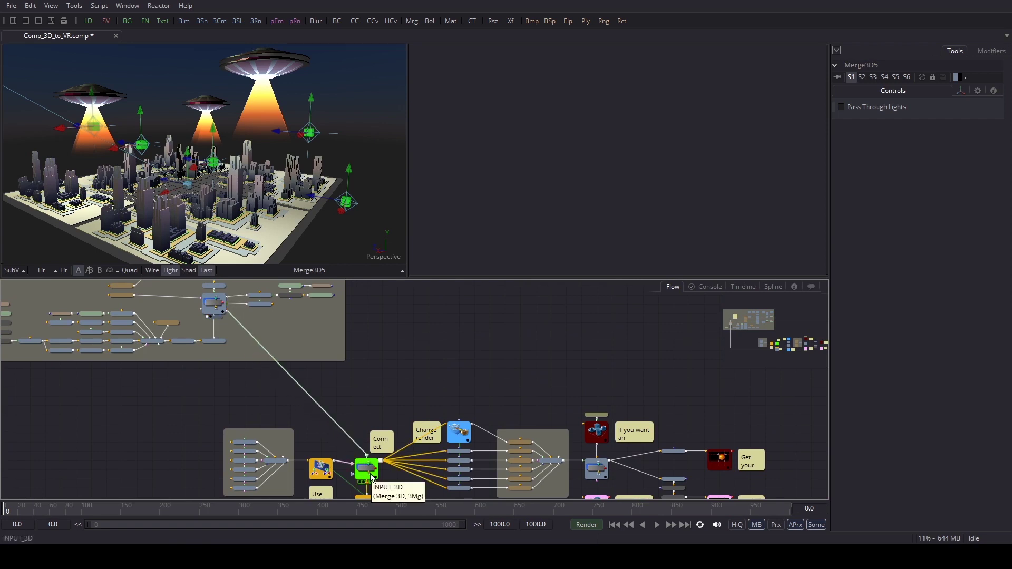
# - Show the EQUIRECTANGULAR_OUT node in the second viewer to check the equirectangular VR image
pyautogui.moveTo(702, 387); pyautogui.dragTo(569, 330)
pyautogui.click(588, 407)
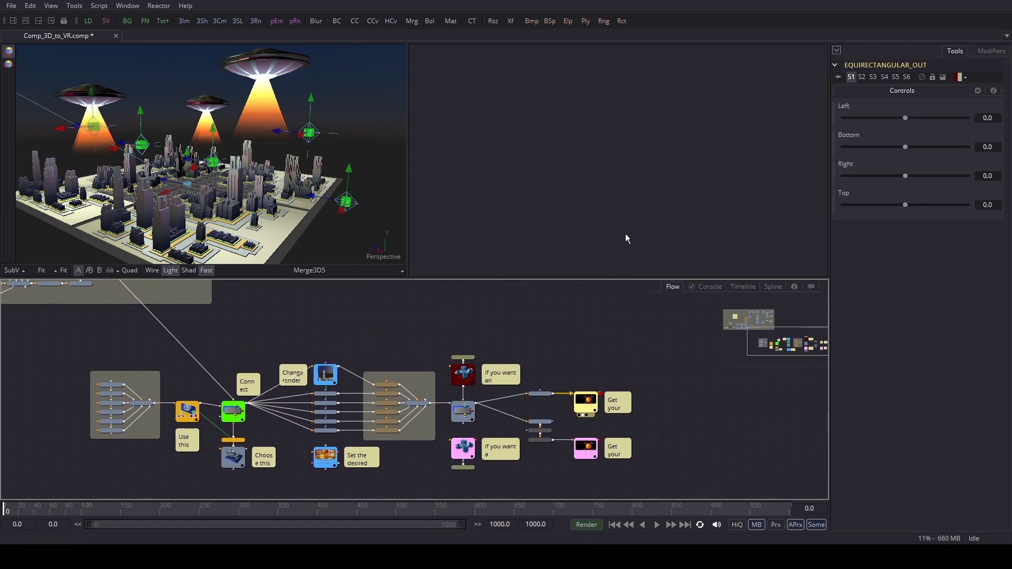
pyautogui.press('2')
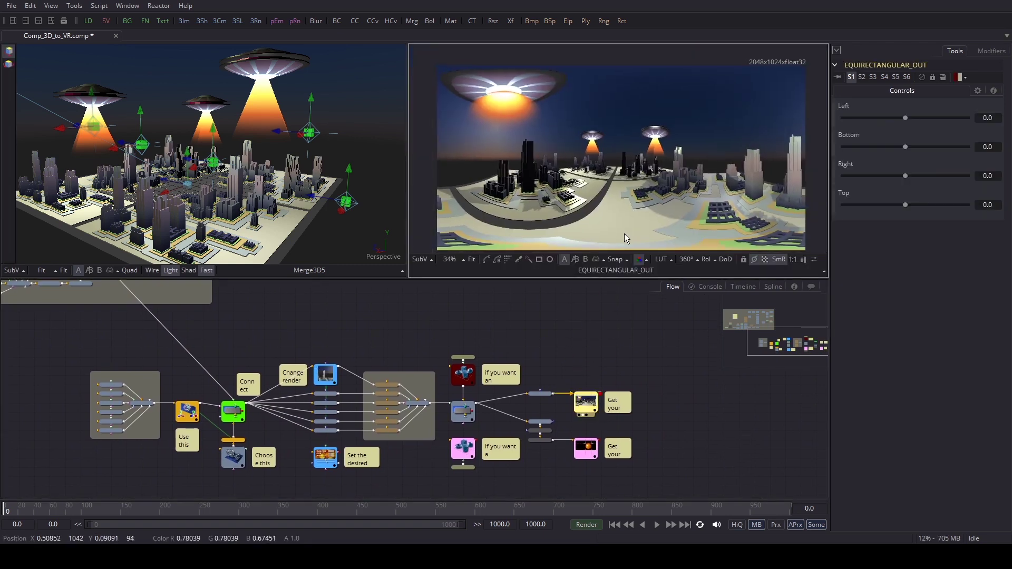
pyautogui.moveTo(624, 235)
pyautogui.mouseDown()
pyautogui.moveTo(631, 230)
pyautogui.moveTo(619, 230)
pyautogui.mouseUp()
pyautogui.moveTo(632, 343); pyautogui.dragTo(636, 349)
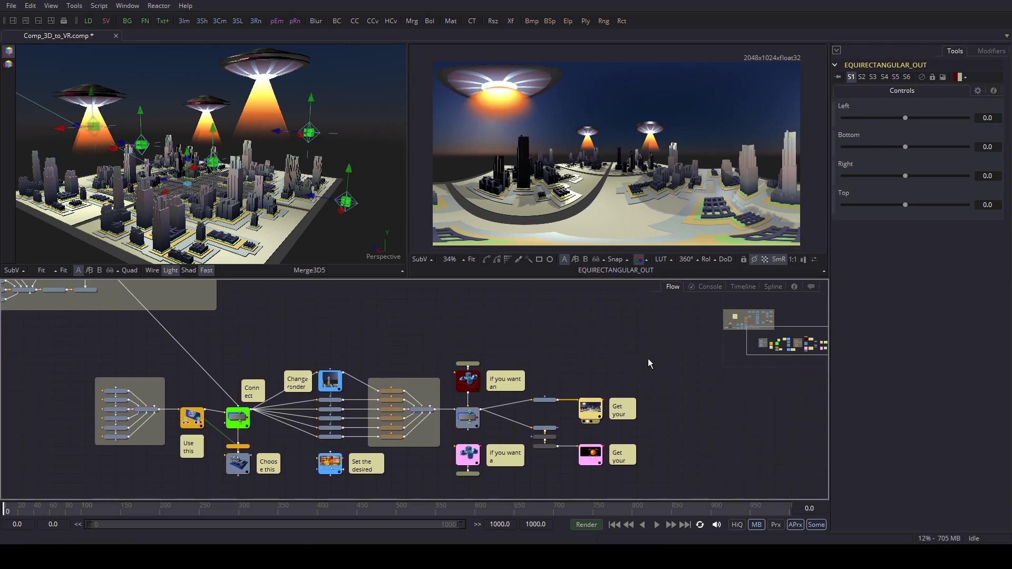
pyautogui.click(648, 359)
# - Connect the Cube to PROJECTION_ROOM in place of the Sphere and show CUBIC_OUT in the second viewer
pyautogui.moveTo(650, 387); pyautogui.dragTo(714, 374)
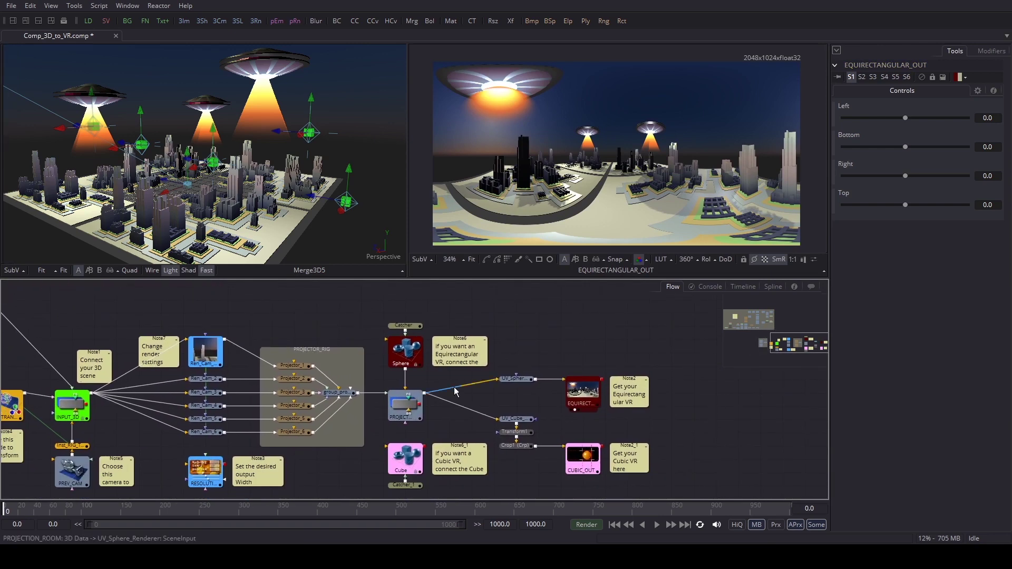
pyautogui.click(583, 462)
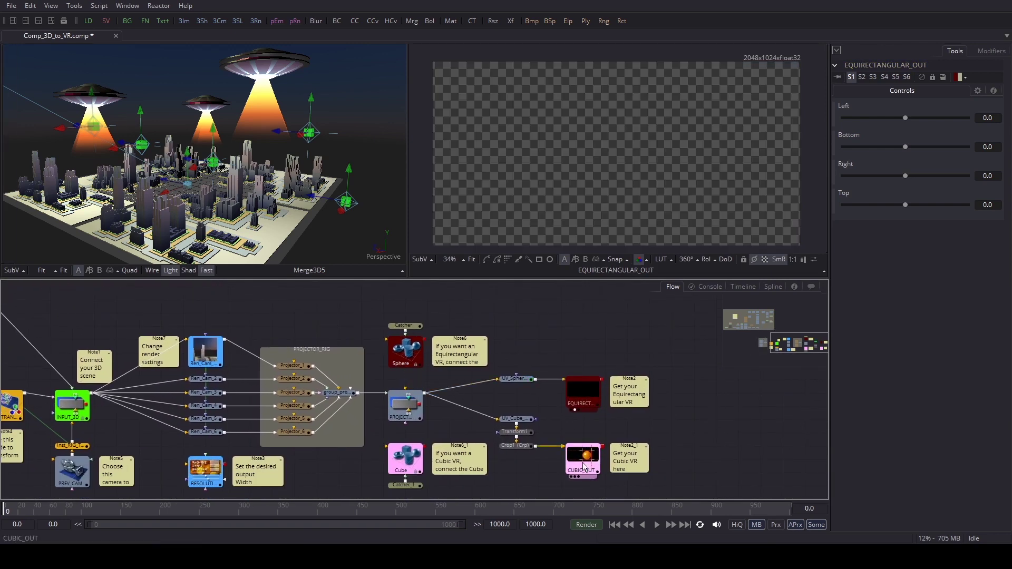
pyautogui.press('2')
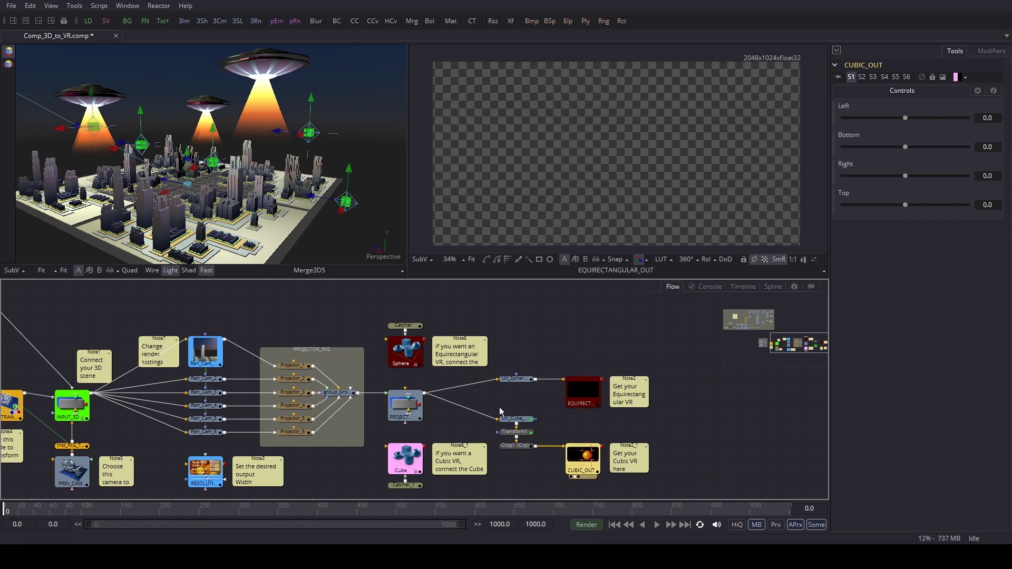
pyautogui.moveTo(426, 446); pyautogui.dragTo(406, 422)
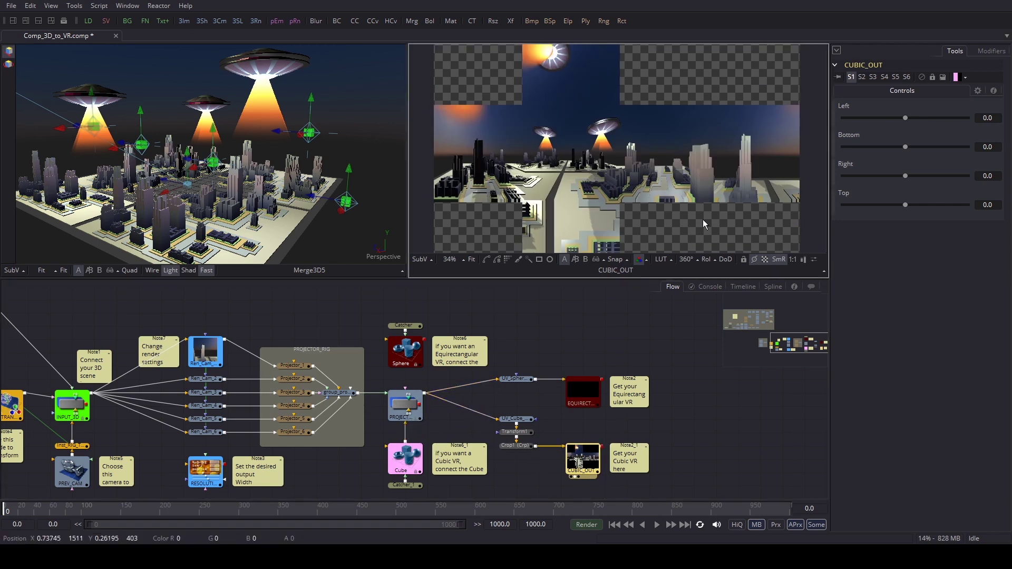
pyautogui.scroll(-3, 700, 220)
pyautogui.scroll(-2, 656, 214)
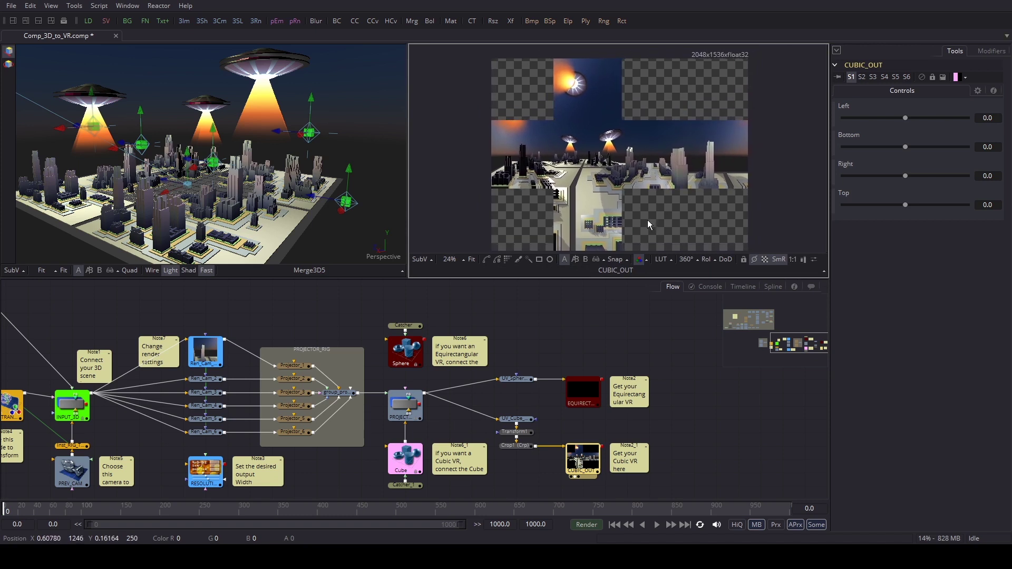
# - Show EQUIRECTANGULAR_OUT in the second viewer again and reconnect the Sphere to PROJECTION_ROOM
pyautogui.click(577, 394)
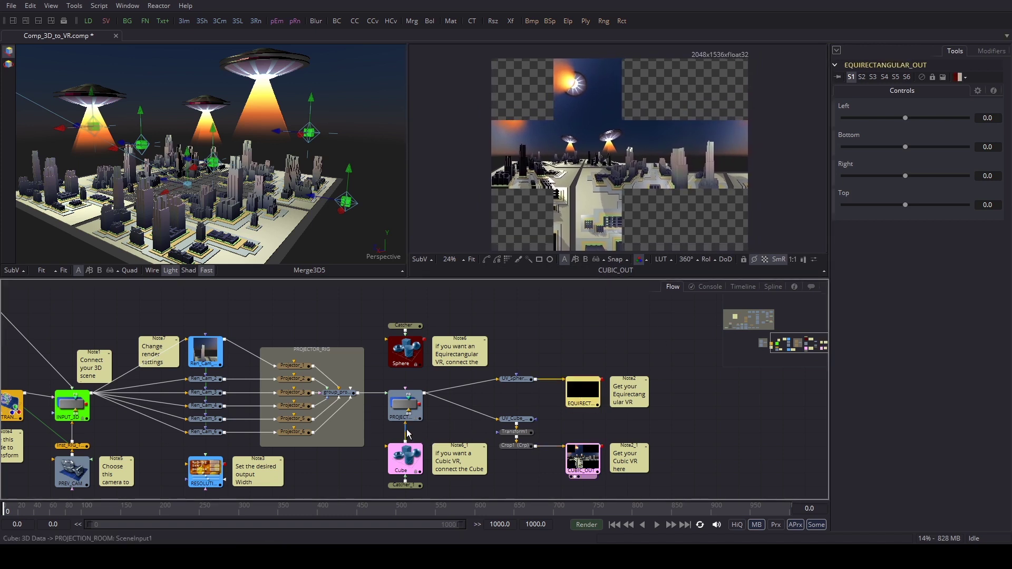
pyautogui.press('2')
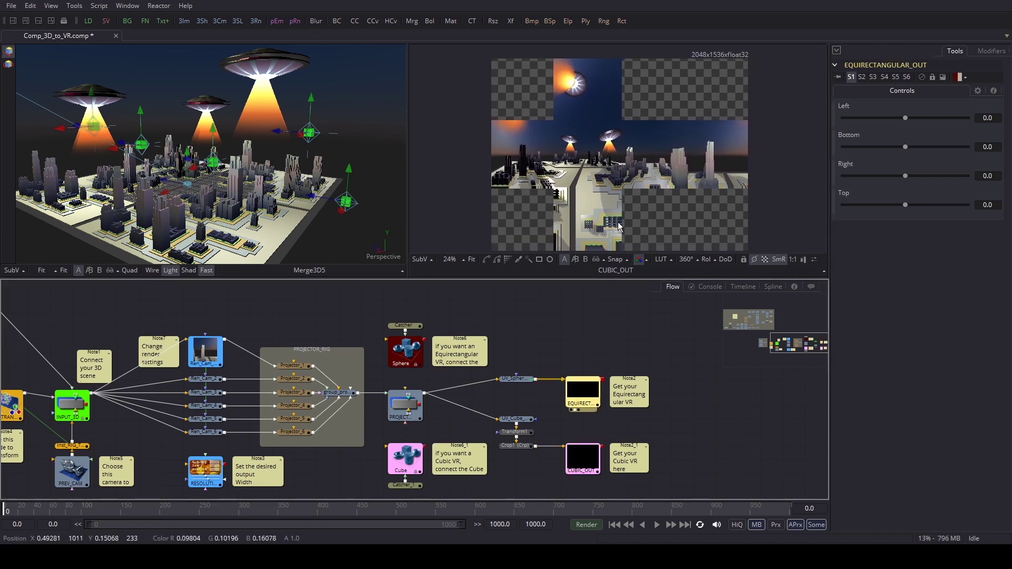
pyautogui.moveTo(424, 342); pyautogui.dragTo(405, 403)
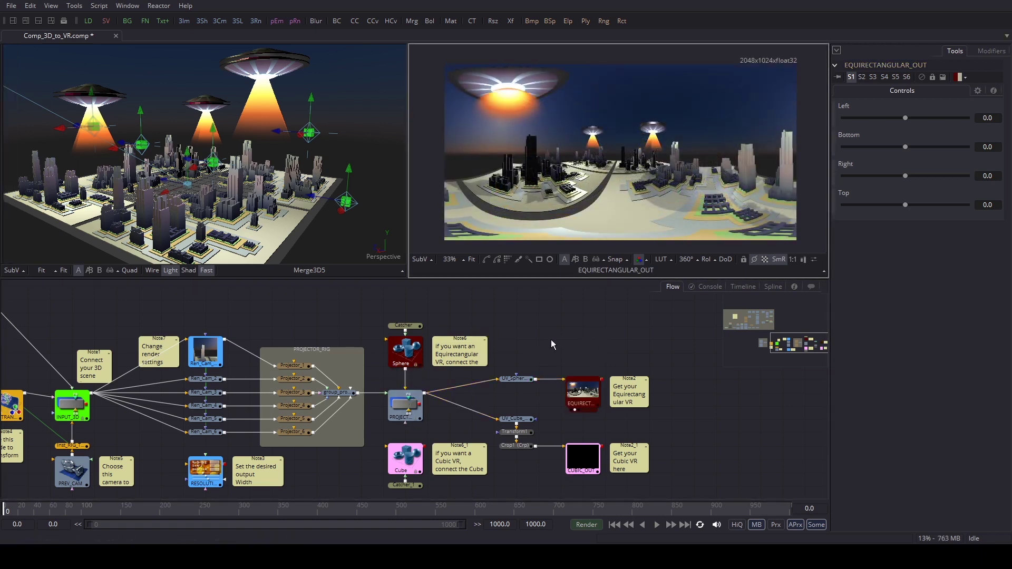
# - Show the group_cam merge of the CAMERA_RIG in the first viewer and look at it from another angle
pyautogui.moveTo(551, 340); pyautogui.dragTo(578, 328)
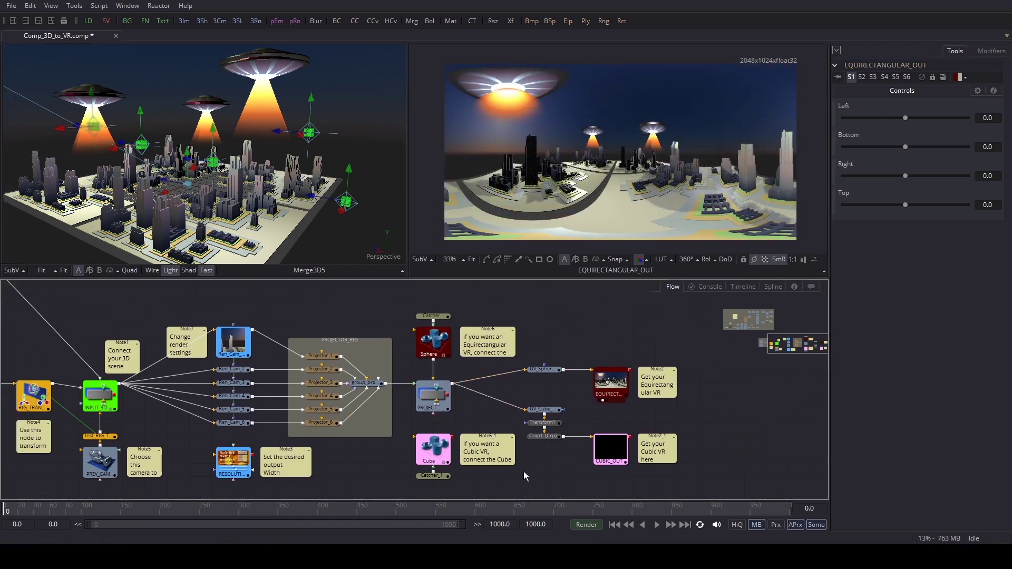
pyautogui.moveTo(410, 476); pyautogui.dragTo(547, 475)
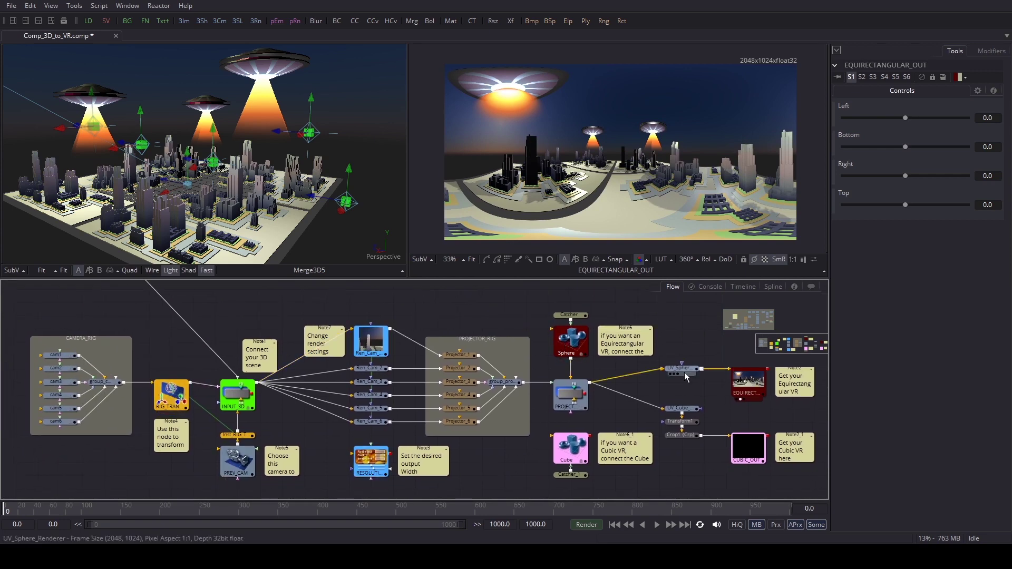
pyautogui.moveTo(501, 463)
pyautogui.mouseDown()
pyautogui.moveTo(585, 468)
pyautogui.moveTo(486, 468)
pyautogui.mouseUp()
pyautogui.moveTo(472, 422); pyautogui.dragTo(478, 417)
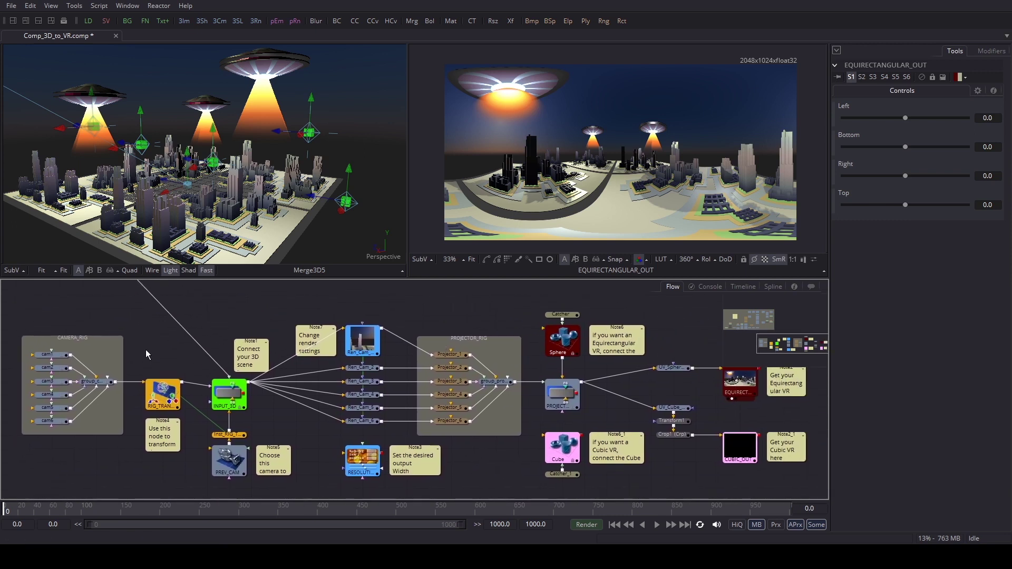
pyautogui.moveTo(149, 355); pyautogui.dragTo(268, 375)
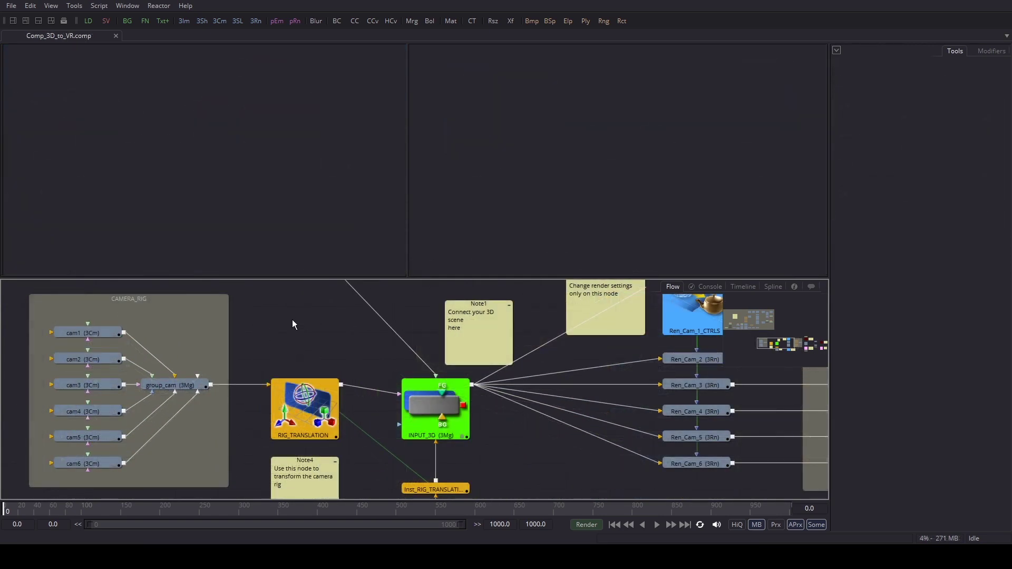
pyautogui.click(175, 388)
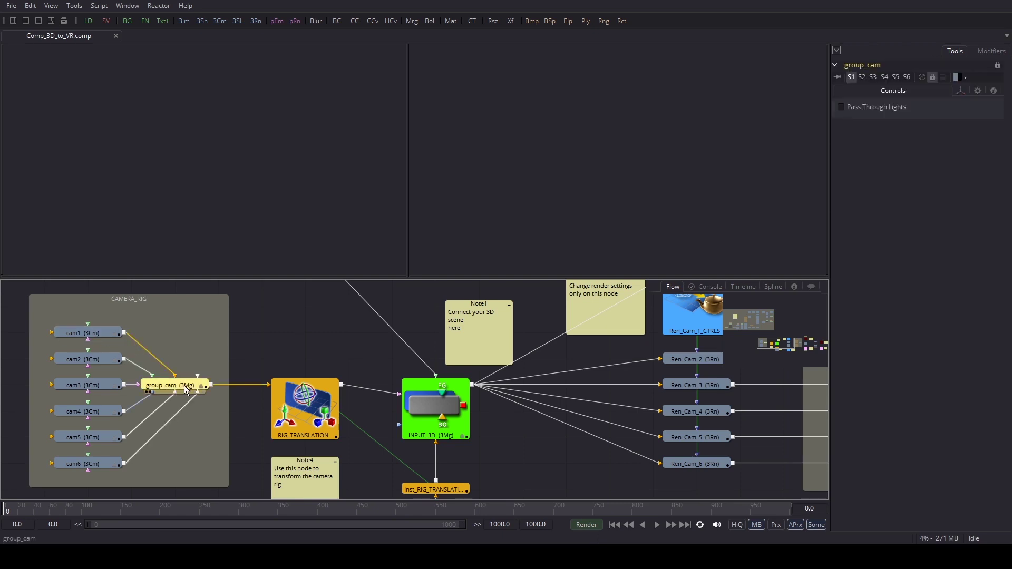
pyautogui.press('1')
pyautogui.moveTo(276, 158); pyautogui.dragTo(224, 200)
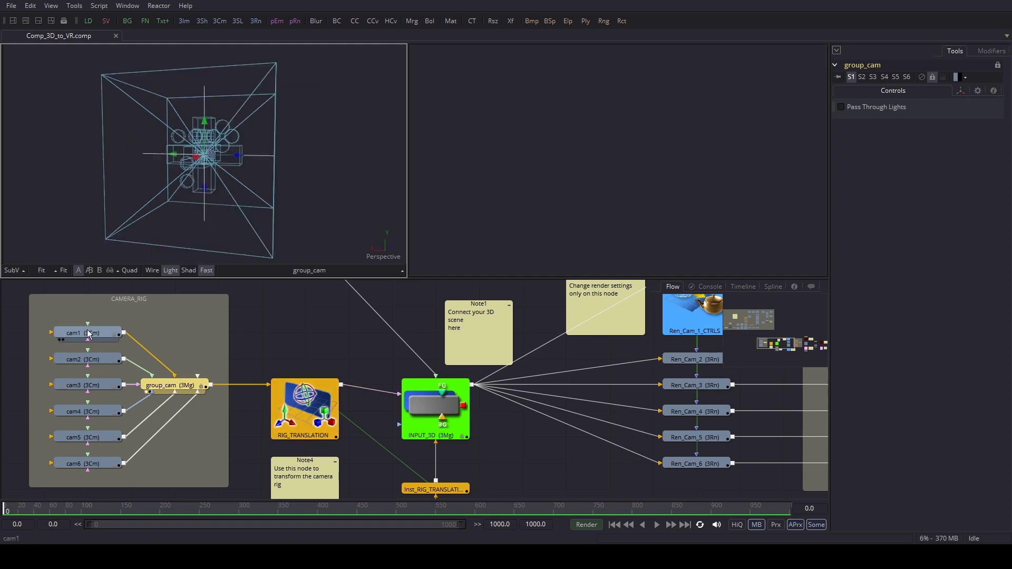
# - Show only cam1 in the first viewer and examine its orientation and camera settings
pyautogui.click(95, 334)
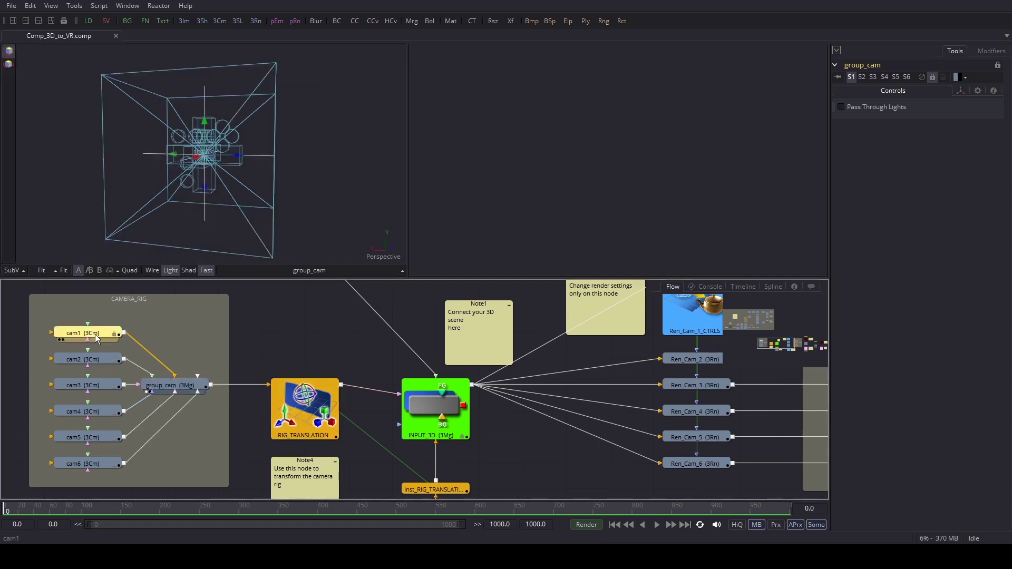
pyautogui.moveTo(96, 337); pyautogui.dragTo(213, 184)
pyautogui.moveTo(340, 196); pyautogui.dragTo(58, 265)
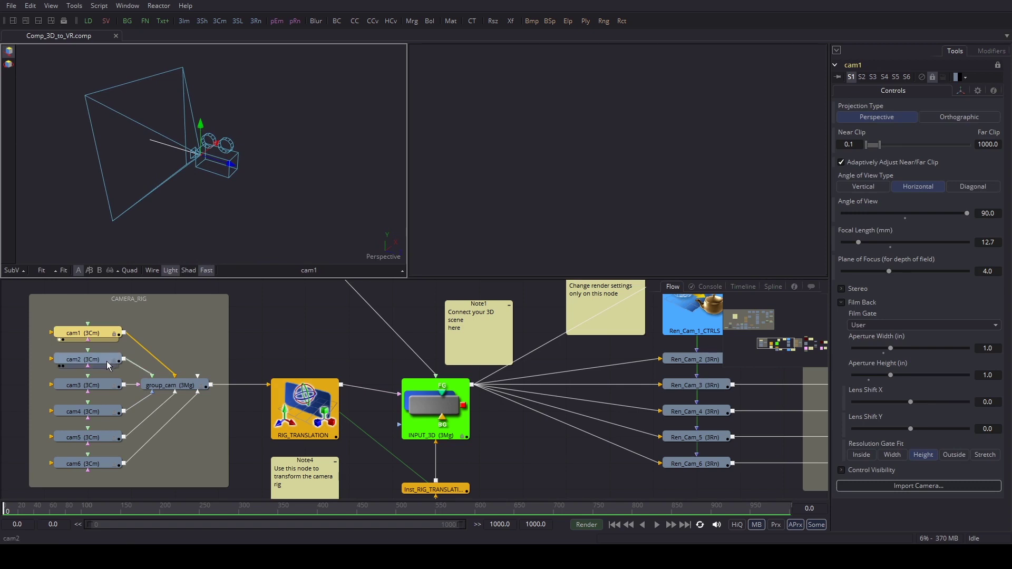
# - Add cam2 through cam6 to the selection one at a time, examining how their frustums cover all directions, and clear the selection
pyautogui.keyDown('ctrl'); pyautogui.click(108, 364); pyautogui.keyUp('ctrl')
pyautogui.moveTo(338, 203); pyautogui.dragTo(106, 225)
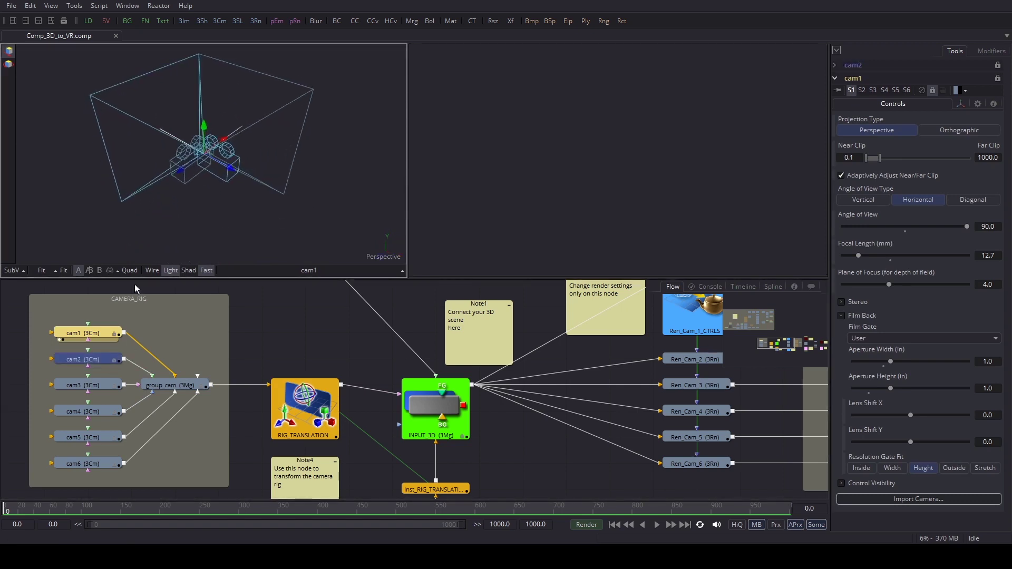
pyautogui.keyDown('ctrl'); pyautogui.click(106, 392); pyautogui.keyUp('ctrl')
pyautogui.moveTo(312, 217); pyautogui.dragTo(148, 232)
pyautogui.keyDown('ctrl'); pyautogui.click(106, 414); pyautogui.keyUp('ctrl')
pyautogui.moveTo(316, 218); pyautogui.dragTo(245, 112)
pyautogui.keyDown('ctrl'); pyautogui.click(100, 442); pyautogui.keyUp('ctrl')
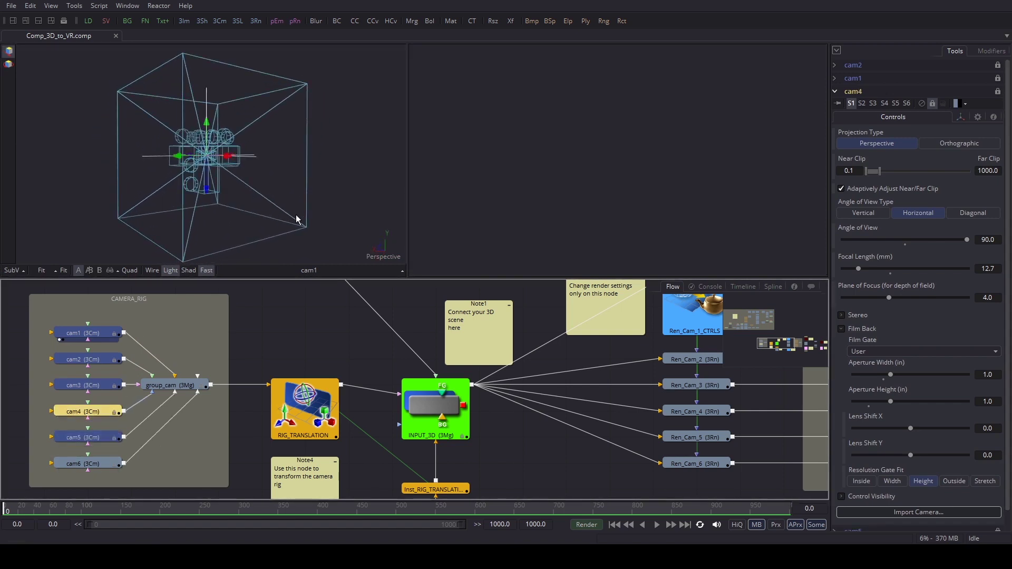
pyautogui.moveTo(297, 221)
pyautogui.mouseDown()
pyautogui.moveTo(334, 138)
pyautogui.moveTo(289, 235)
pyautogui.mouseUp()
pyautogui.keyDown('ctrl'); pyautogui.click(103, 458); pyautogui.keyUp('ctrl')
pyautogui.moveTo(375, 217); pyautogui.dragTo(227, 246)
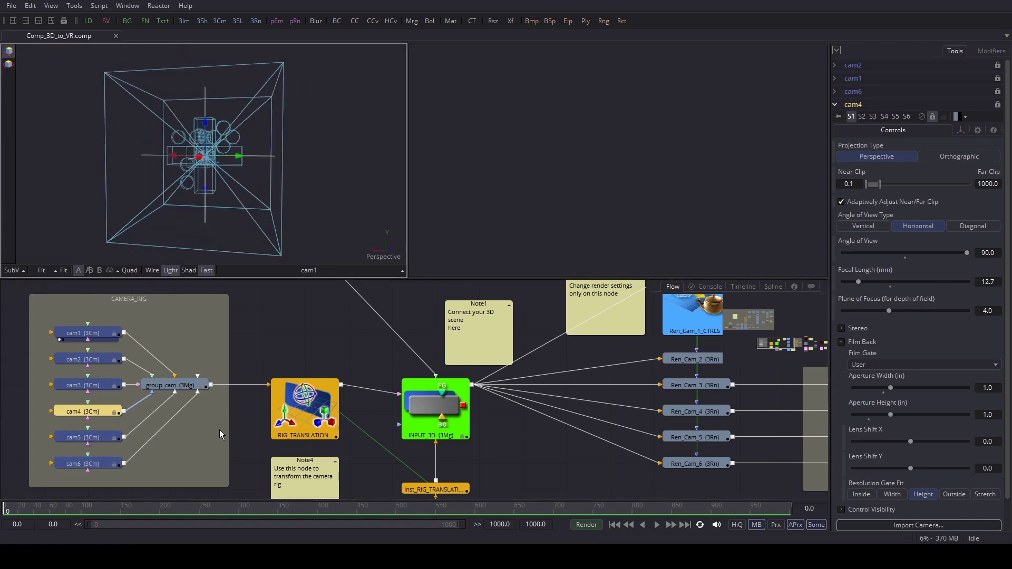
pyautogui.click(305, 329)
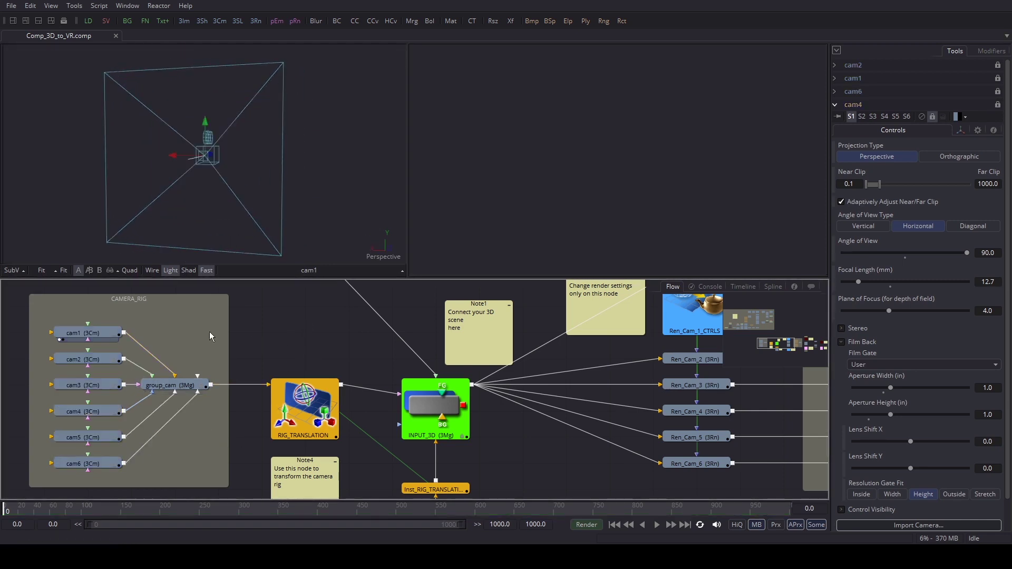
# - Show the Ren_Cam_1_CTRLS, Ren_Cam_2 and Ren_Cam_3 renders one after another in the second viewer
pyautogui.moveTo(554, 457); pyautogui.dragTo(398, 477)
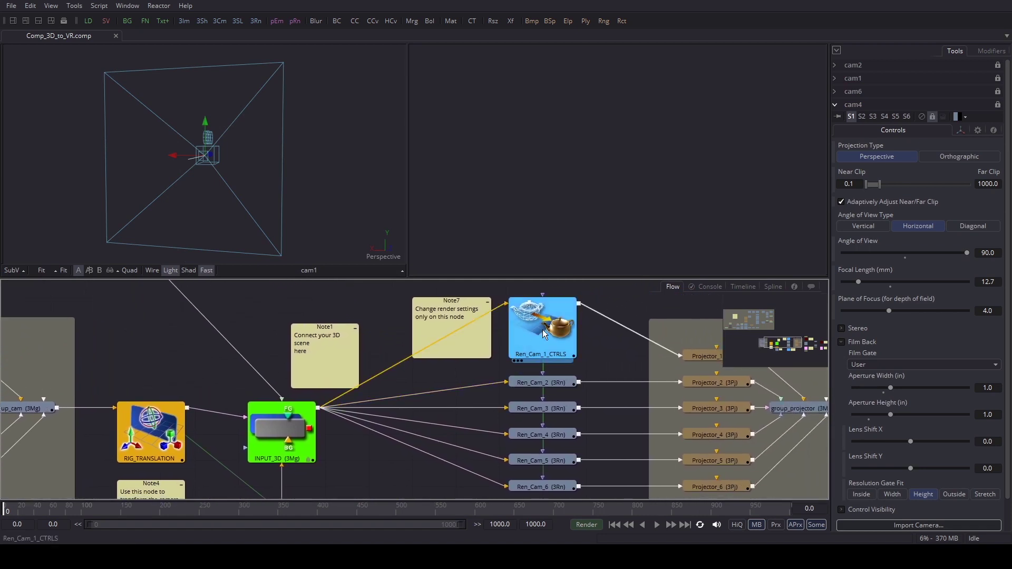
pyautogui.click(527, 340)
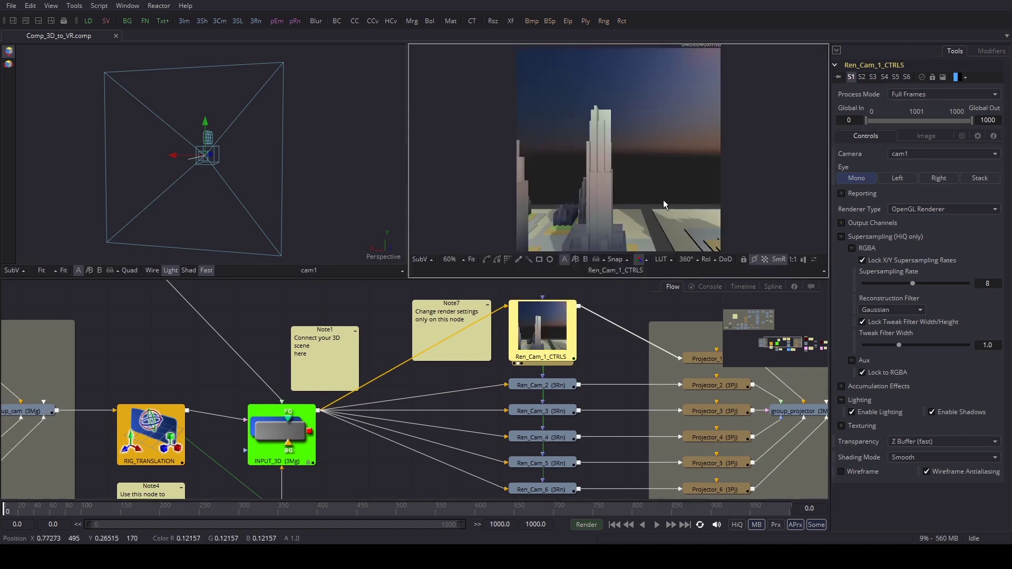
pyautogui.scroll(-2, 658, 202)
pyautogui.moveTo(554, 386); pyautogui.dragTo(628, 253)
pyautogui.click(560, 412)
pyautogui.moveTo(560, 414); pyautogui.dragTo(639, 134)
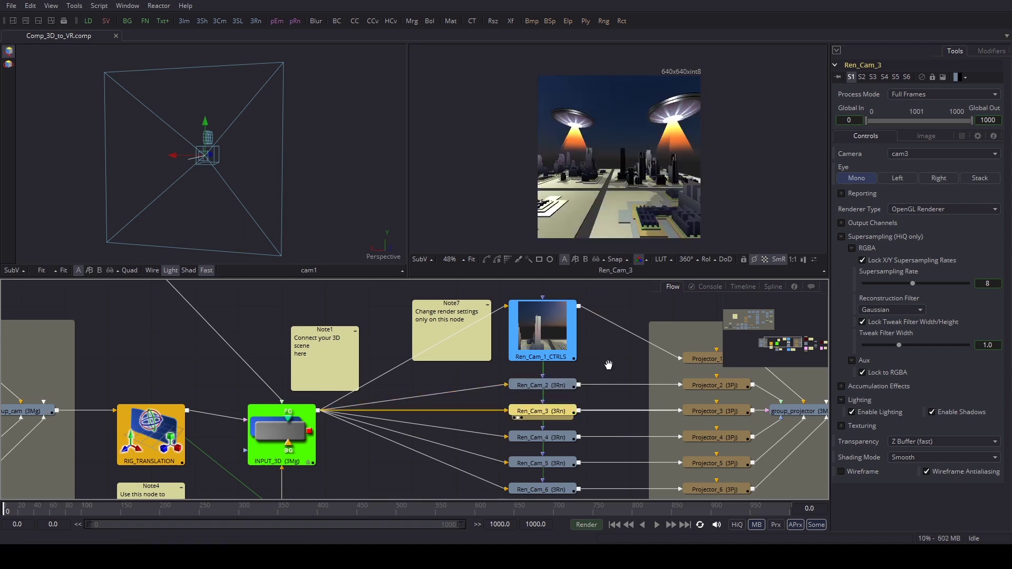
pyautogui.scroll(-2, 580, 379)
# - Show the Ren_Cam_4, Ren_Cam_5 and Ren_Cam_6 renders one after another in the second viewer
pyautogui.click(548, 407)
pyautogui.press('2')
pyautogui.click(549, 433)
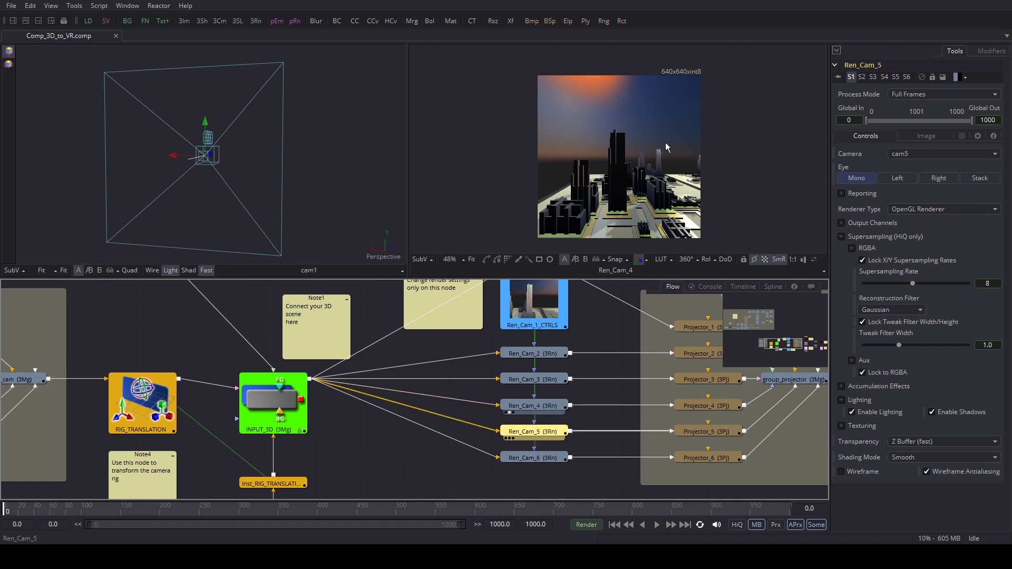
pyautogui.press('2')
pyautogui.click(549, 460)
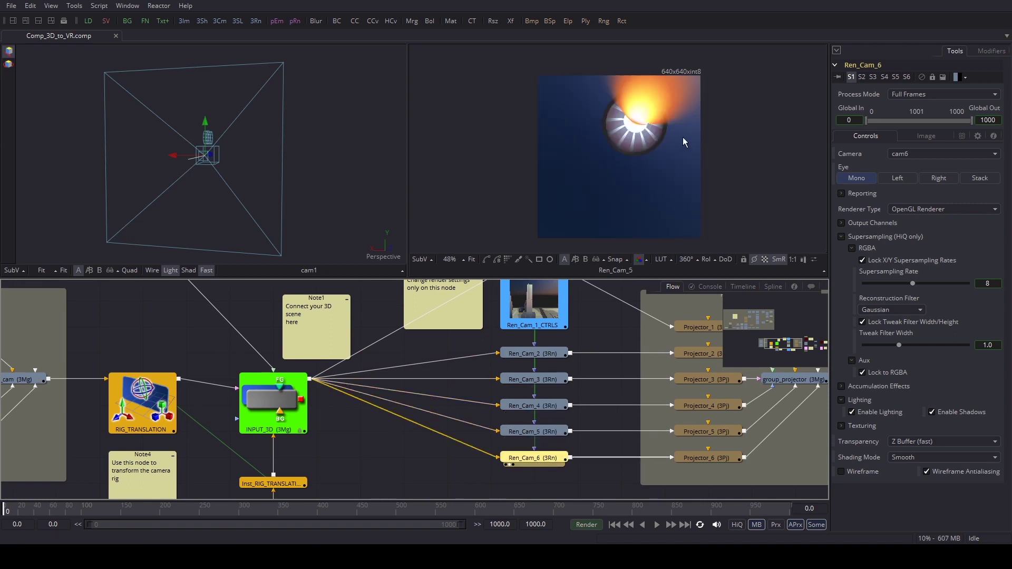
pyautogui.press('2')
# - Show the group_projector merge of the PROJECTOR_RIG in the second viewer
pyautogui.click(596, 476)
pyautogui.moveTo(596, 475); pyautogui.dragTo(352, 483)
pyautogui.moveTo(615, 429); pyautogui.dragTo(582, 432)
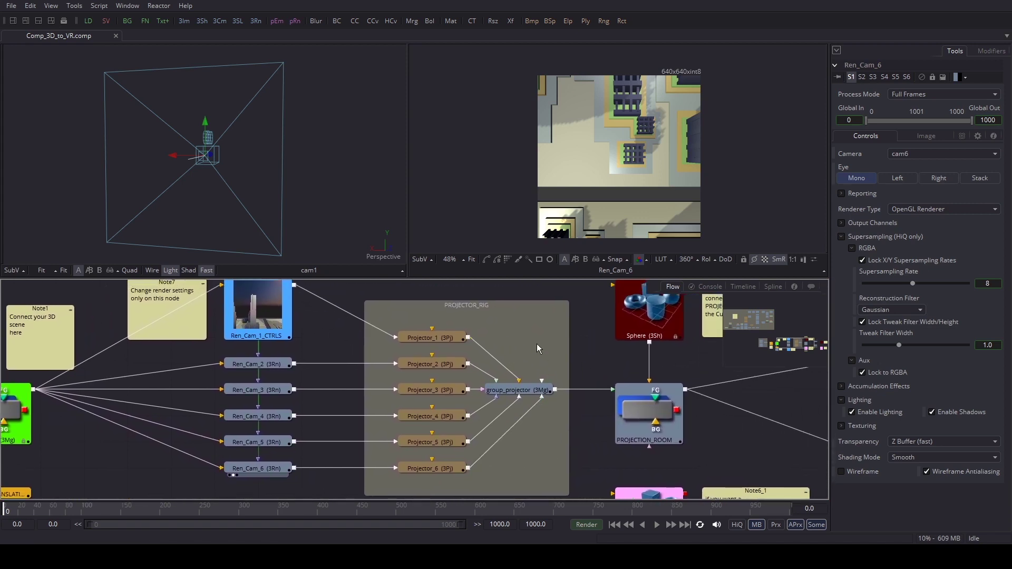
pyautogui.moveTo(307, 225); pyautogui.dragTo(210, 226)
pyautogui.click(537, 395)
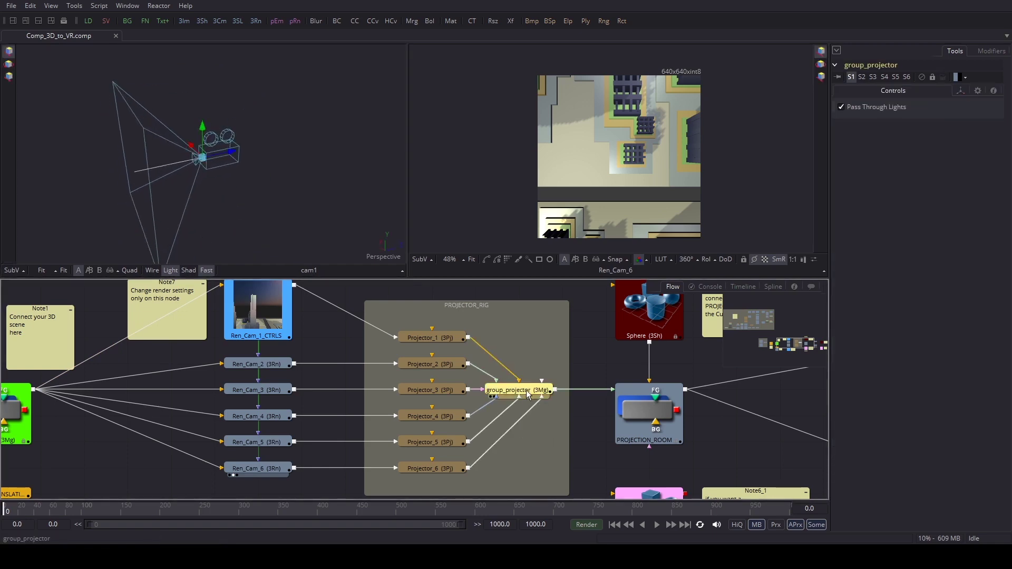
pyautogui.press('2')
# - Show Projector_1 of the PROJECTOR_RIG in the second viewer and examine its projection frustum
pyautogui.click(440, 340)
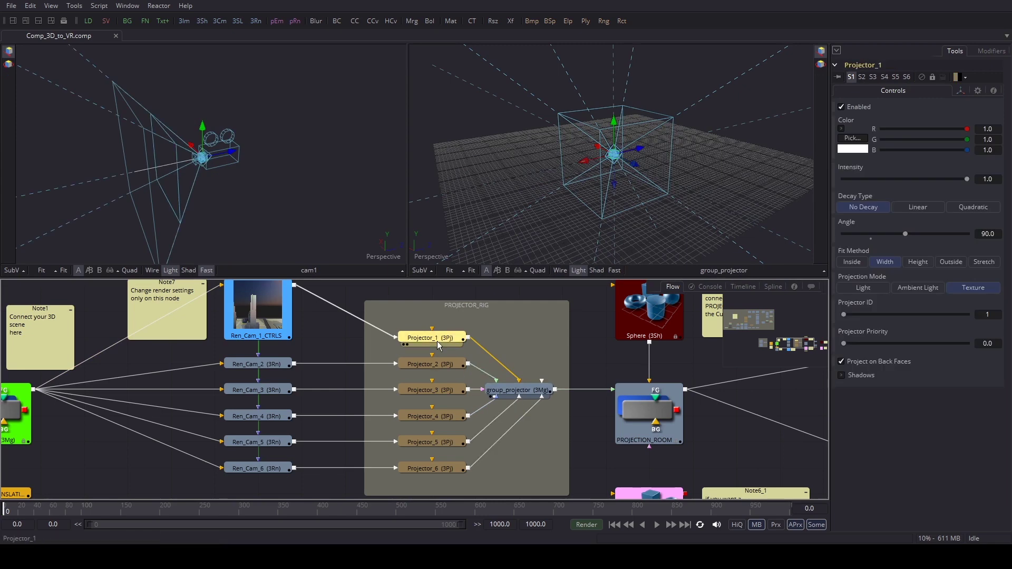
pyautogui.press('2')
pyautogui.moveTo(688, 195); pyautogui.dragTo(518, 256)
# - Add Projector_2 through Projector_6 to the selection one at a time, examining how their frustums form a cube
pyautogui.keyDown('ctrl'); pyautogui.click(444, 369); pyautogui.keyUp('ctrl')
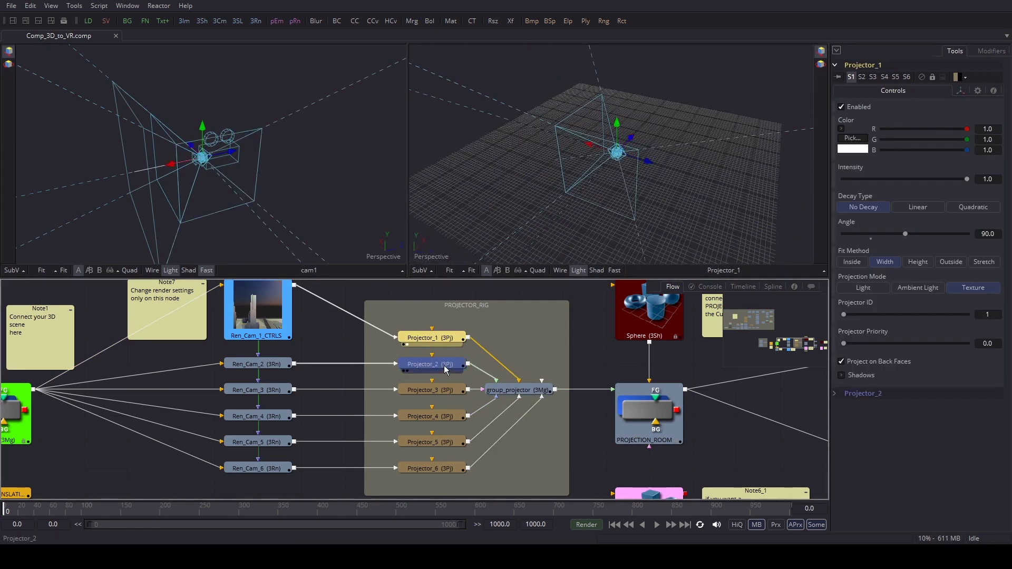
pyautogui.keyDown('ctrl'); pyautogui.click(438, 391); pyautogui.keyUp('ctrl')
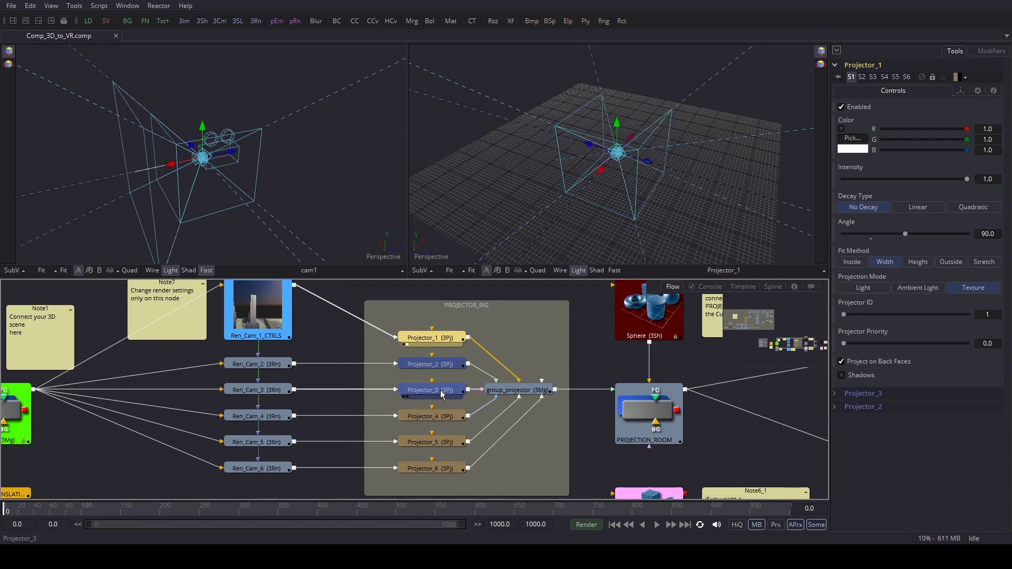
pyautogui.keyDown('ctrl'); pyautogui.click(430, 416); pyautogui.keyUp('ctrl')
pyautogui.keyDown('ctrl'); pyautogui.click(443, 443); pyautogui.keyUp('ctrl')
pyautogui.moveTo(613, 220); pyautogui.dragTo(616, 158)
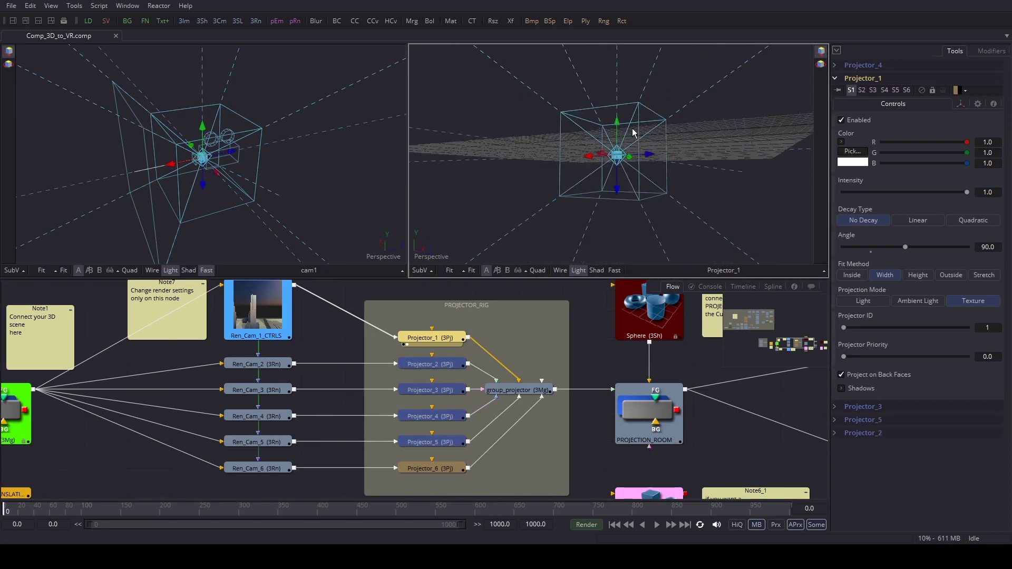
pyautogui.keyDown('ctrl'); pyautogui.click(435, 470); pyautogui.keyUp('ctrl')
pyautogui.moveTo(673, 179); pyautogui.dragTo(670, 230)
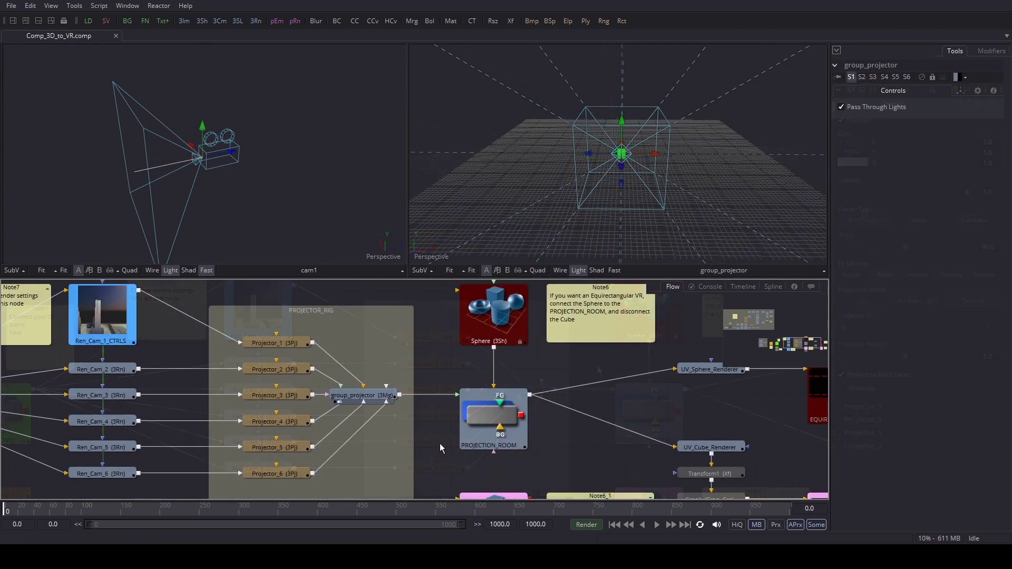
# - Show the Ren_Cam_1_CTRLS render in the first viewer
pyautogui.moveTo(440, 444); pyautogui.dragTo(428, 448)
pyautogui.click(93, 336)
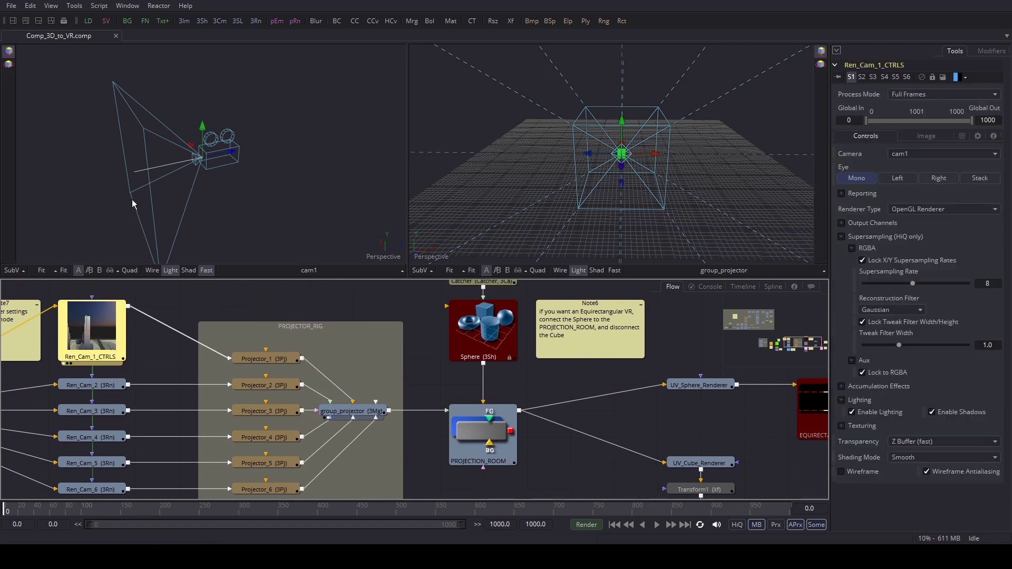
pyautogui.press('1')
pyautogui.moveTo(324, 216); pyautogui.dragTo(313, 205)
pyautogui.scroll(-2, 313, 205)
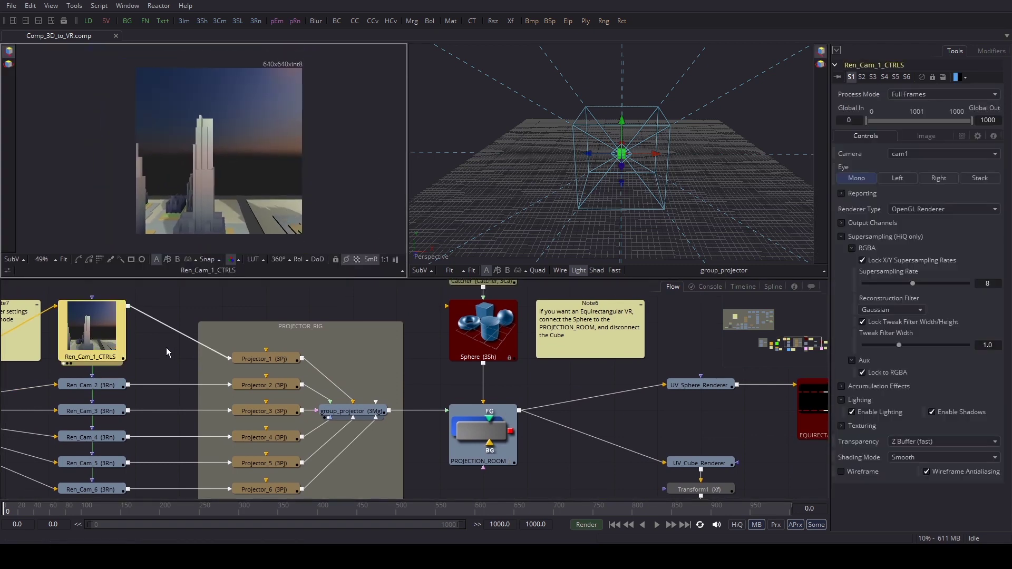
pyautogui.moveTo(187, 374); pyautogui.dragTo(172, 364)
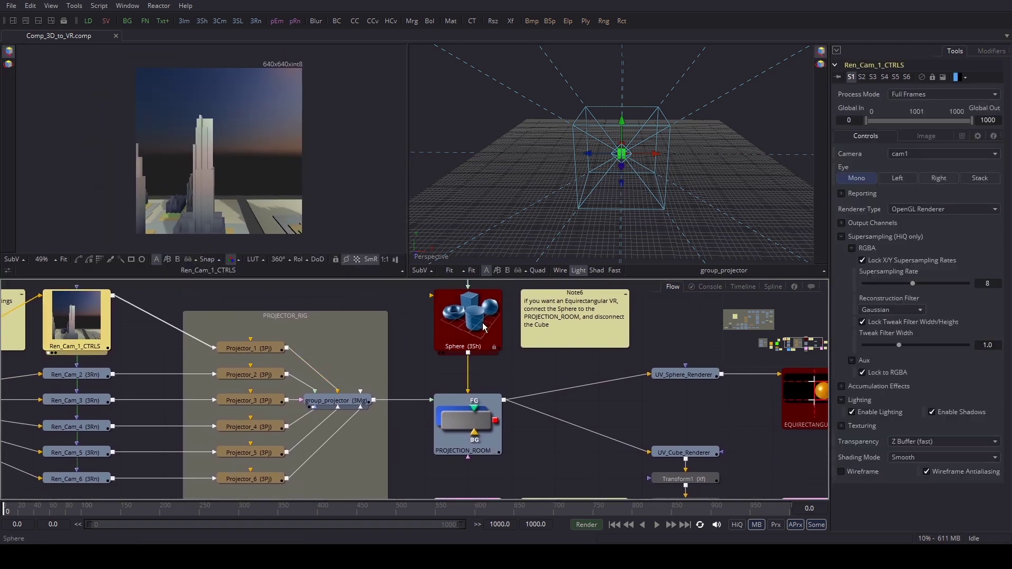
# - Show the PROJECTION_ROOM merge in the second viewer and examine the camera renders projected onto the sphere
pyautogui.scroll(-4, 523, 454)
pyautogui.moveTo(522, 369); pyautogui.dragTo(525, 414)
pyautogui.scroll(2, 525, 413)
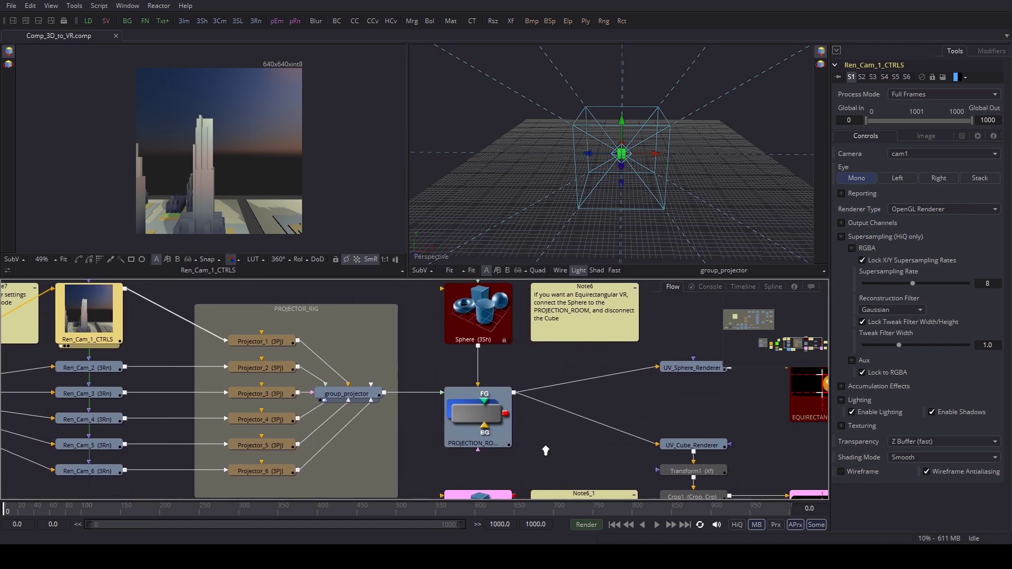
pyautogui.click(480, 425)
pyautogui.scroll(3, 514, 451)
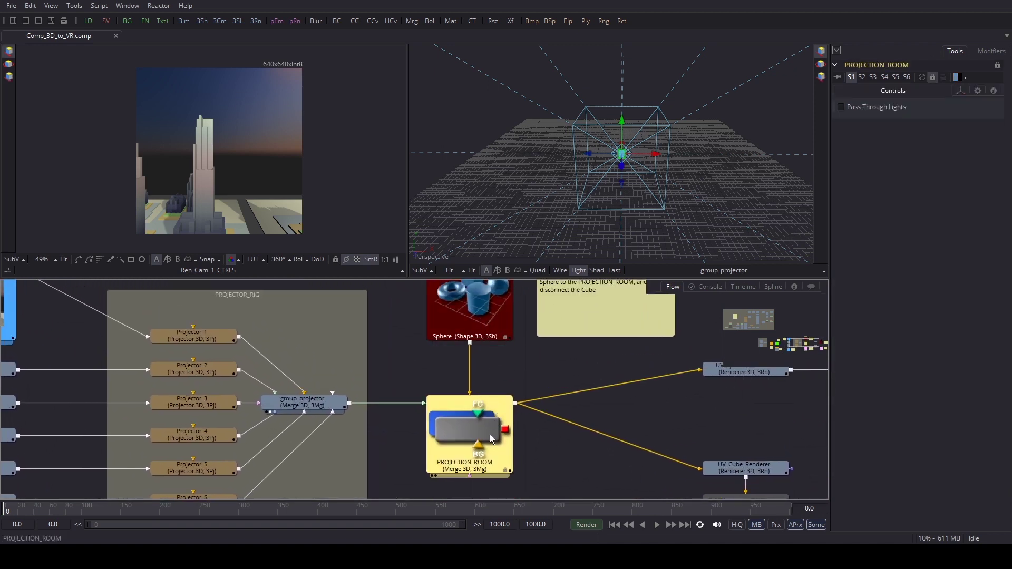
pyautogui.scroll(1, 535, 465)
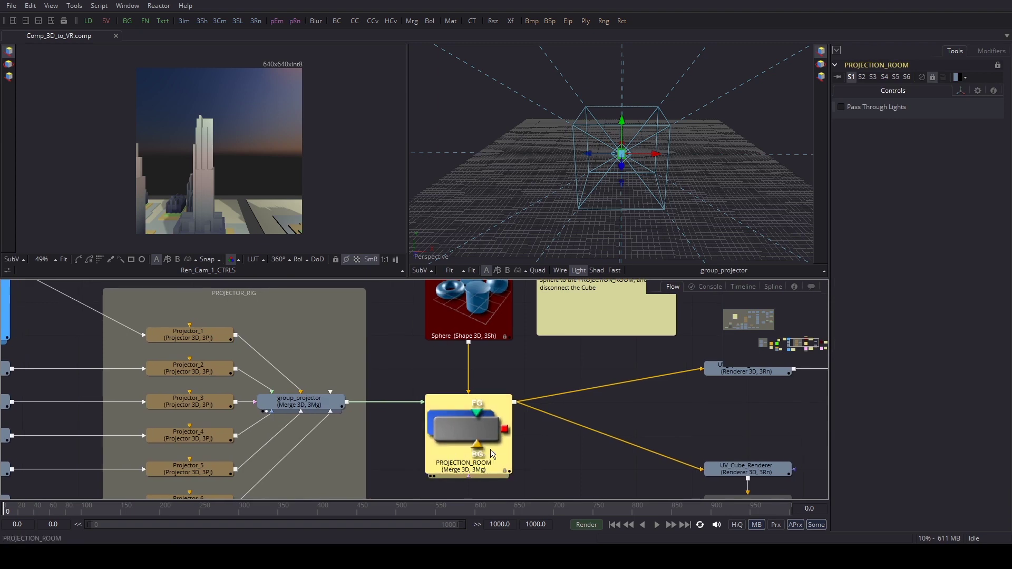
pyautogui.press('2')
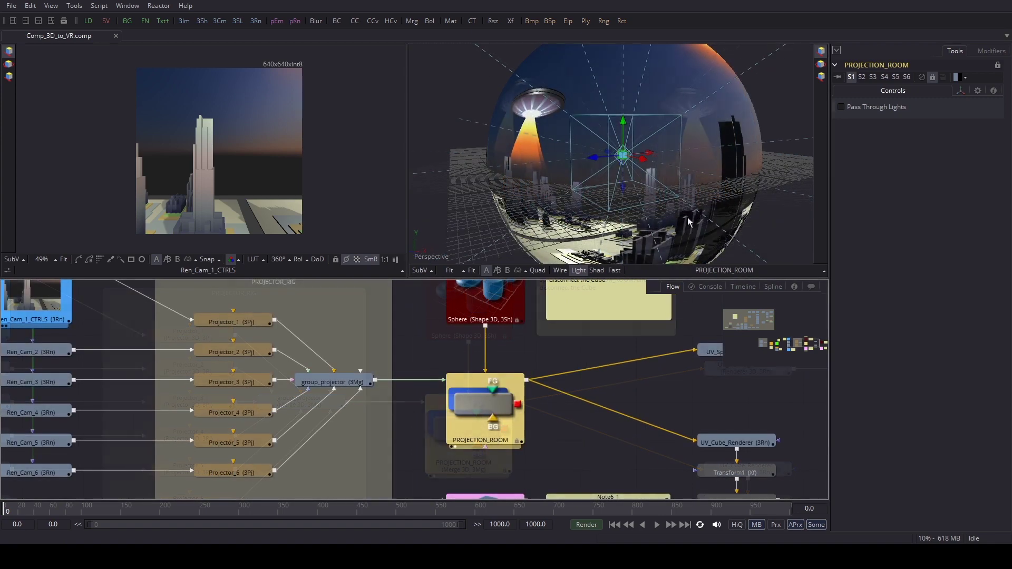
pyautogui.scroll(-3, 684, 220)
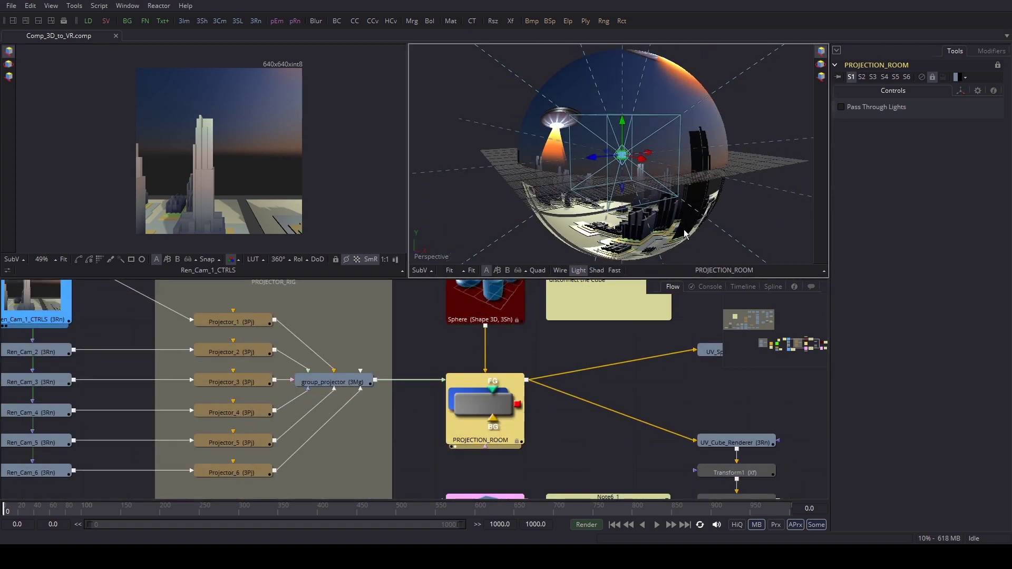
pyautogui.moveTo(681, 231); pyautogui.dragTo(654, 225)
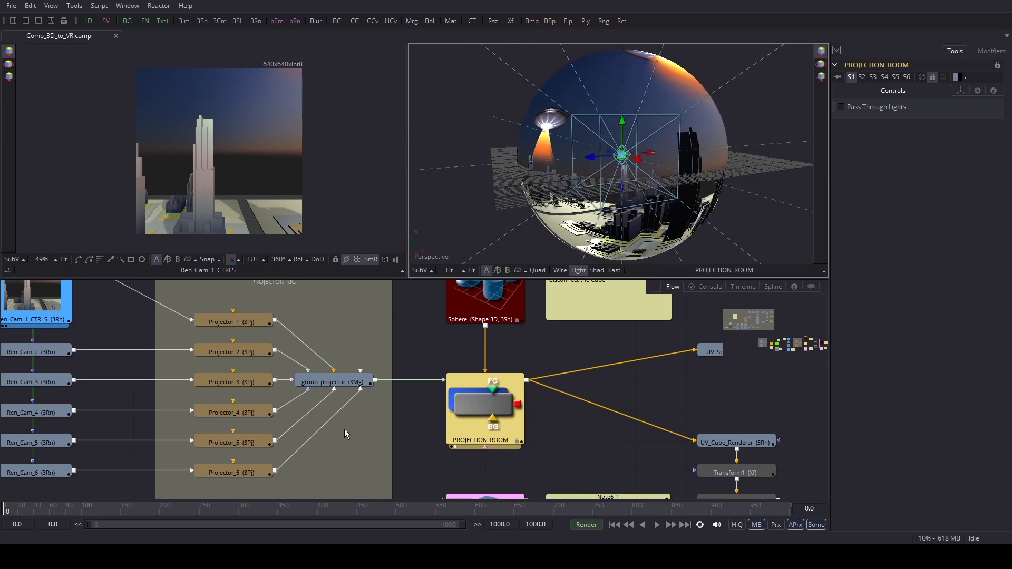
# - Disconnect all six projectors from the group_projector merge
pyautogui.moveTo(357, 401); pyautogui.dragTo(298, 367)
pyautogui.click(329, 394)
pyautogui.click(302, 393)
pyautogui.click(285, 376)
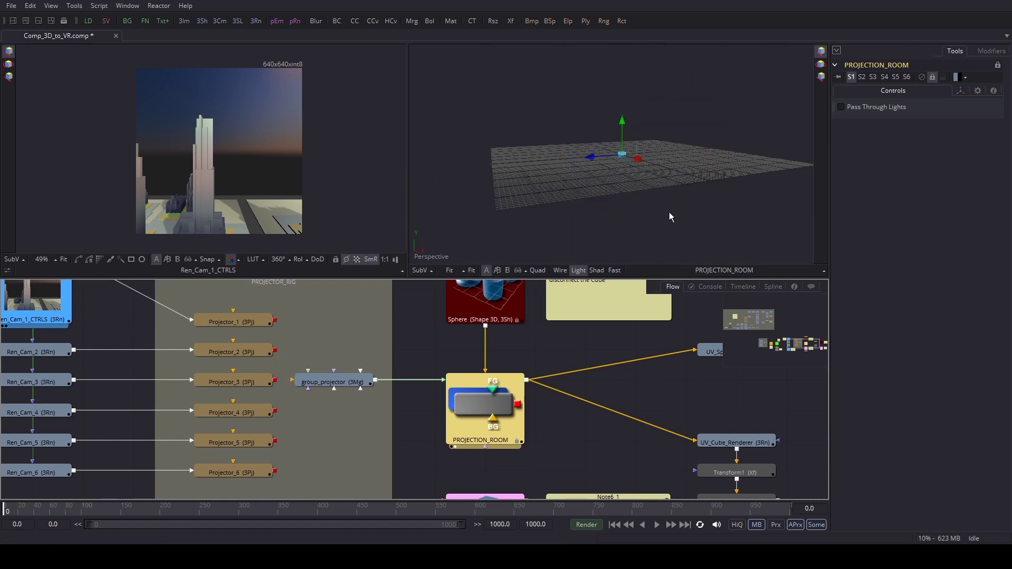
pyautogui.moveTo(668, 211); pyautogui.dragTo(628, 228)
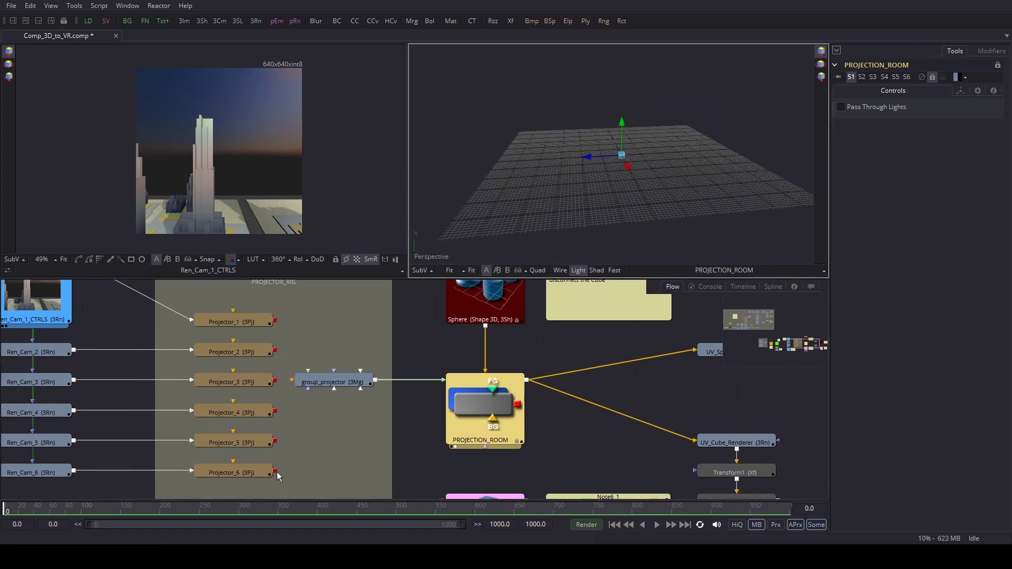
# - Reconnect Projector_6 and Projector_5 to group_projector one at a time, examining which part of the sphere each covers
pyautogui.moveTo(276, 473); pyautogui.dragTo(302, 449)
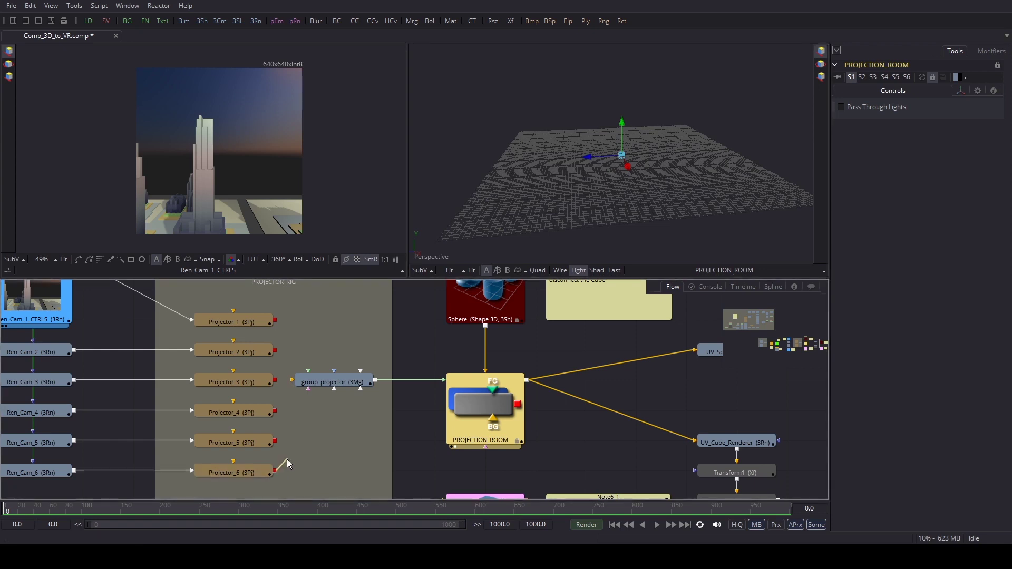
pyautogui.moveTo(334, 391); pyautogui.dragTo(334, 390)
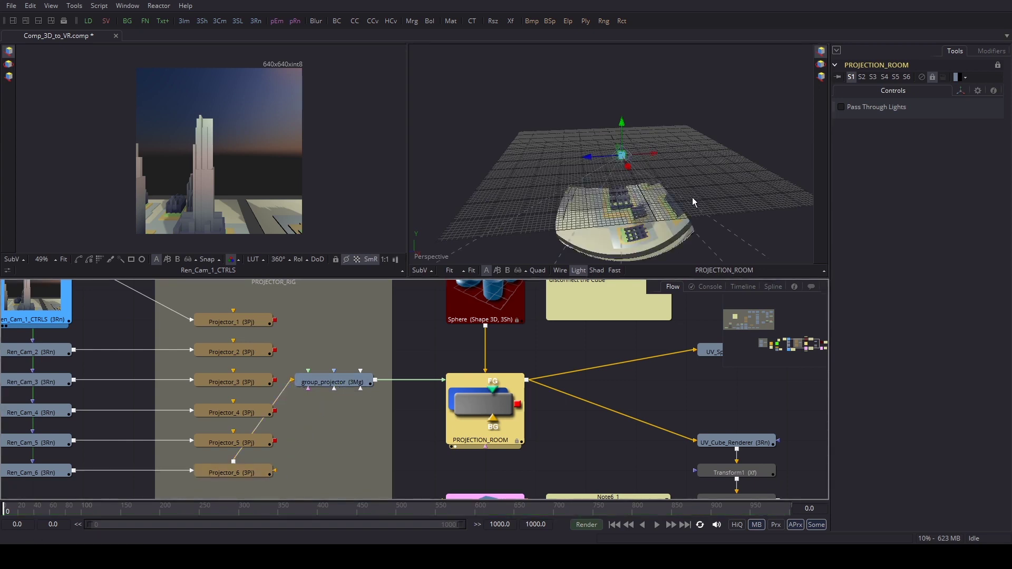
pyautogui.moveTo(690, 209); pyautogui.dragTo(730, 172)
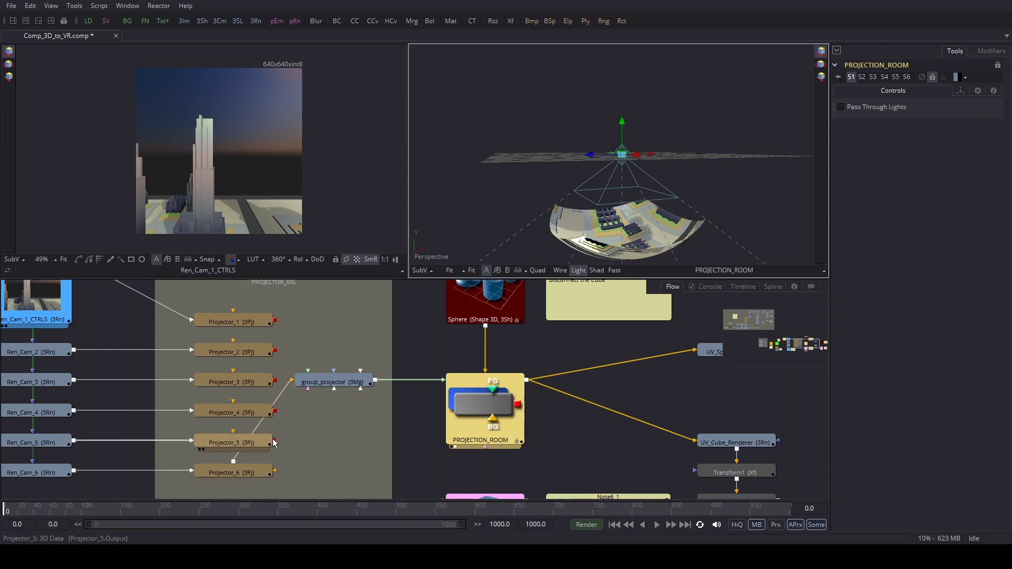
pyautogui.moveTo(274, 443); pyautogui.dragTo(307, 388)
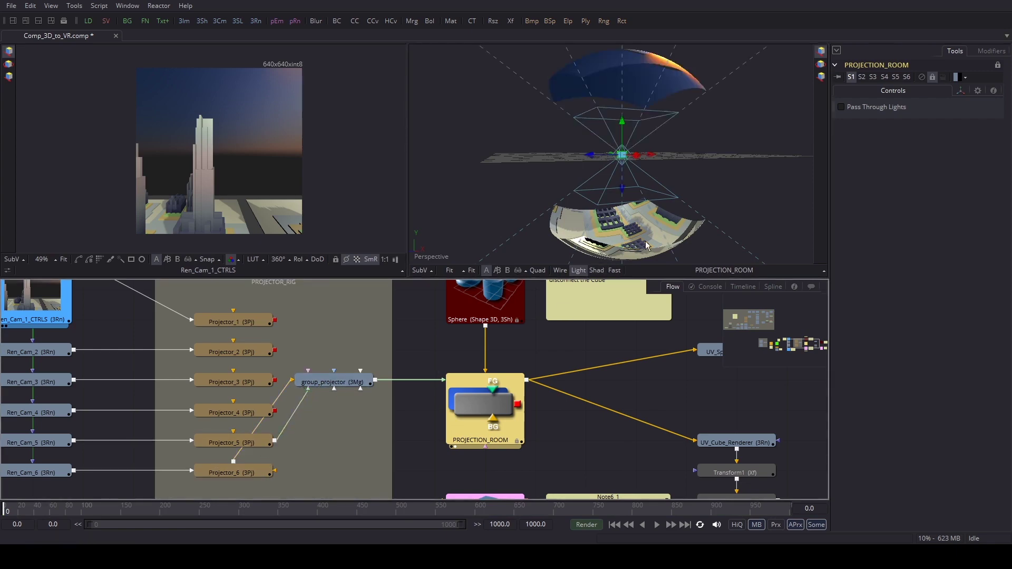
pyautogui.moveTo(743, 161); pyautogui.dragTo(538, 230)
# - Reconnect Projector_4, Projector_3, Projector_2 and Projector_1 to group_projector, examining the sphere's coverage from different sides
pyautogui.moveTo(274, 412); pyautogui.dragTo(308, 388)
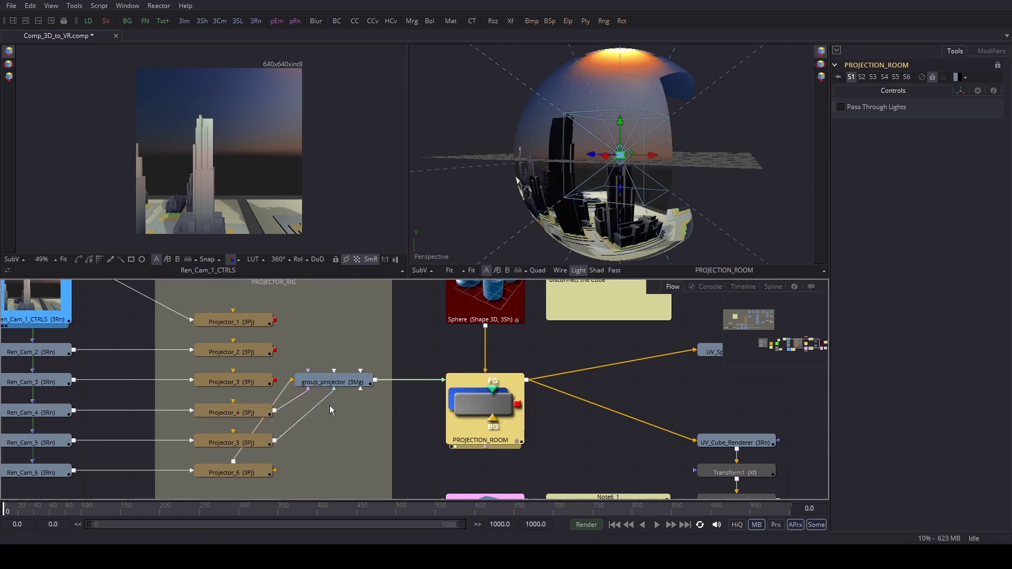
pyautogui.moveTo(711, 171); pyautogui.dragTo(356, 201)
pyautogui.moveTo(274, 380); pyautogui.dragTo(313, 385)
pyautogui.moveTo(579, 187); pyautogui.dragTo(479, 181)
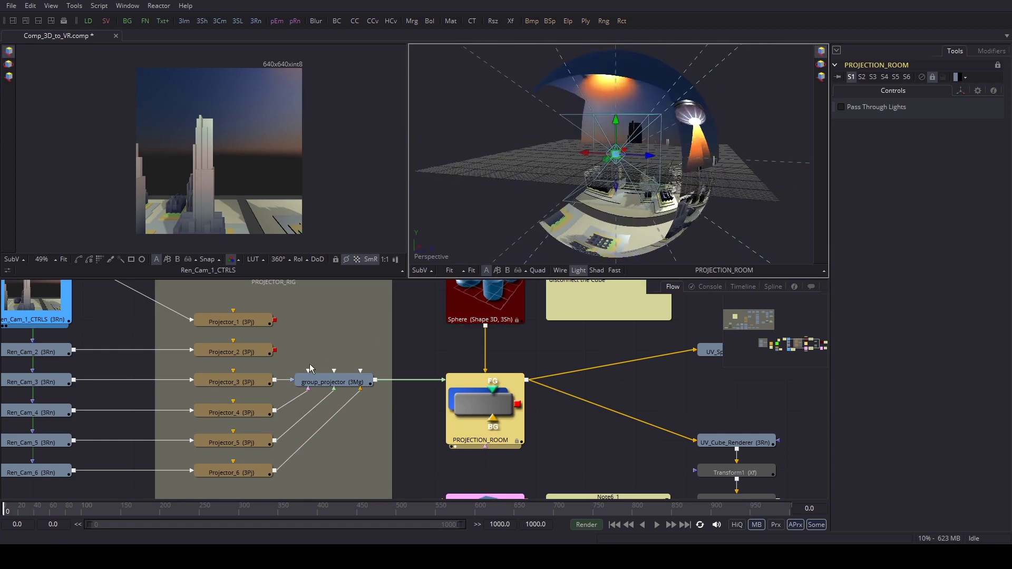
pyautogui.moveTo(275, 349); pyautogui.dragTo(315, 382)
pyautogui.moveTo(701, 184); pyautogui.dragTo(682, 213)
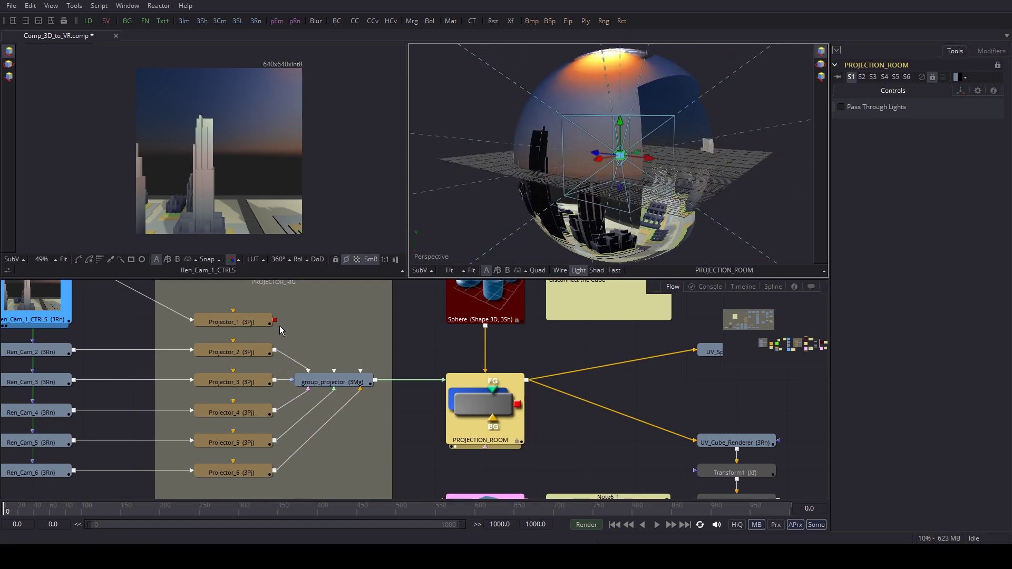
pyautogui.click(591, 435)
# - Disconnect the Sphere from PROJECTION_ROOM and connect the Cube in its place
pyautogui.scroll(-2, 591, 435)
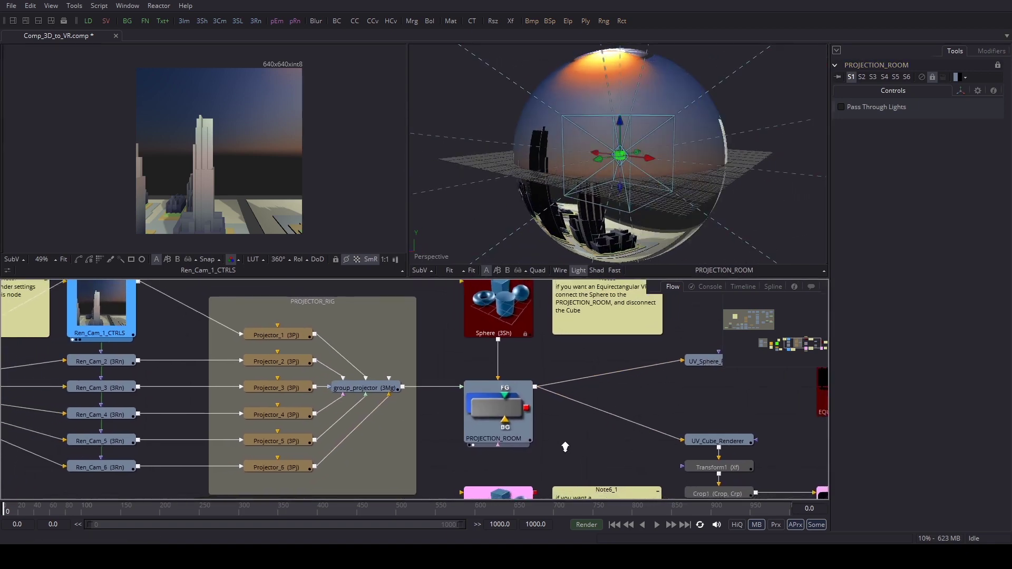
pyautogui.moveTo(565, 447); pyautogui.dragTo(547, 417)
pyautogui.moveTo(469, 350); pyautogui.dragTo(480, 337)
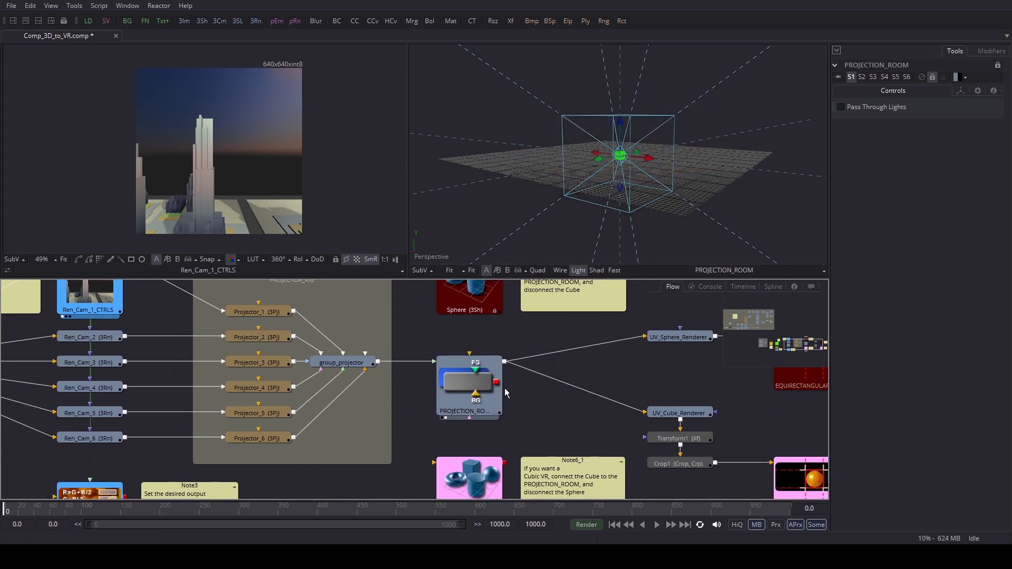
pyautogui.moveTo(504, 462); pyautogui.dragTo(487, 398)
pyautogui.moveTo(551, 444); pyautogui.dragTo(543, 411)
pyautogui.moveTo(708, 183); pyautogui.dragTo(701, 220)
pyautogui.moveTo(544, 378); pyautogui.dragTo(482, 417)
# - Disconnect the Cube from PROJECTION_ROOM and reconnect the Sphere to it
pyautogui.click(402, 433)
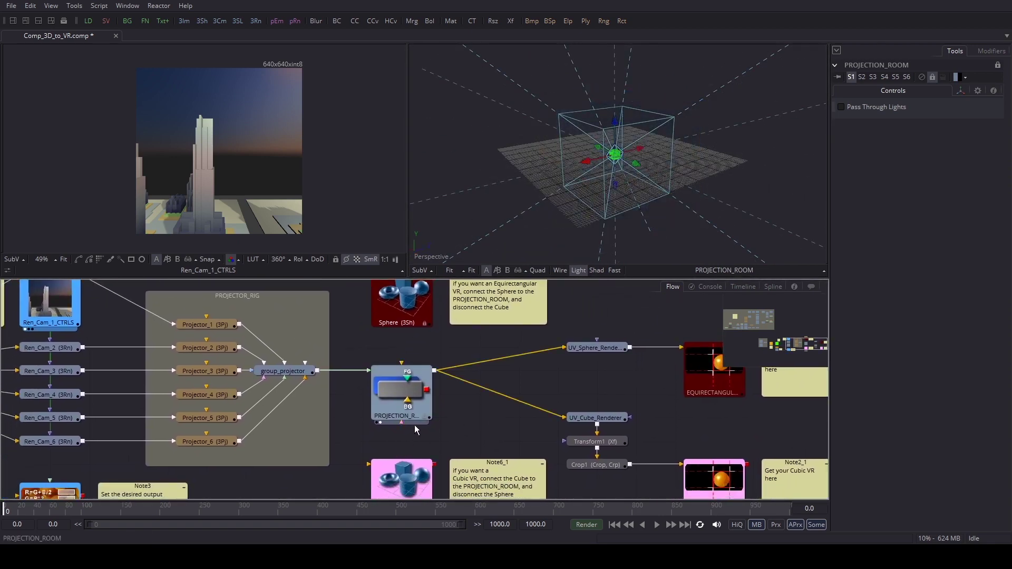
pyautogui.moveTo(431, 354); pyautogui.dragTo(434, 386)
pyautogui.moveTo(437, 311); pyautogui.dragTo(405, 404)
pyautogui.moveTo(479, 447); pyautogui.dragTo(384, 454)
pyautogui.moveTo(603, 225); pyautogui.dragTo(625, 178)
# - Show the UV_Sphere_Renderer result and the EQUIRECTANGULAR_OUT result one after the other in the second viewer
pyautogui.click(500, 388)
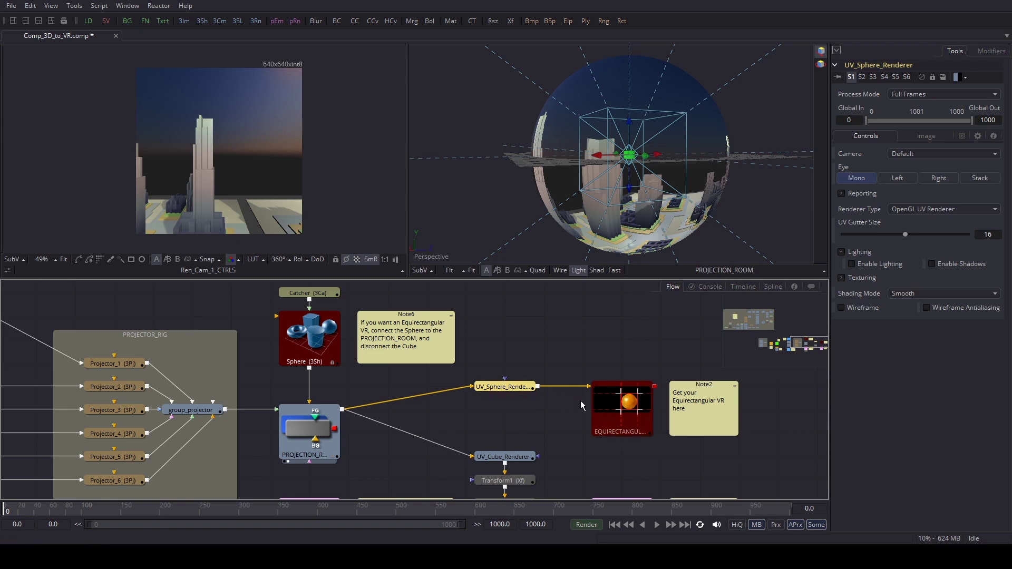
pyautogui.press('2')
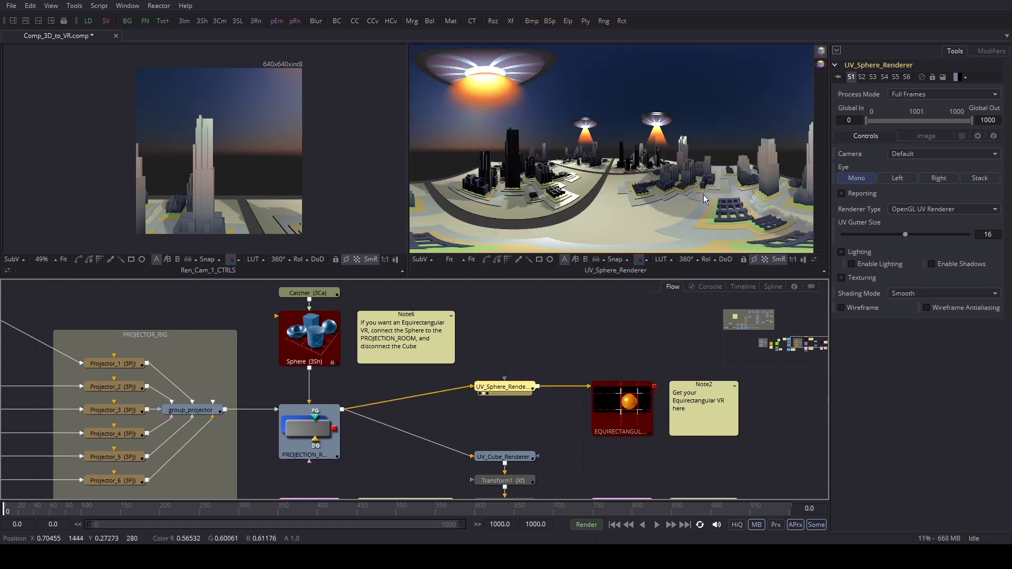
pyautogui.click(629, 417)
pyautogui.press('2')
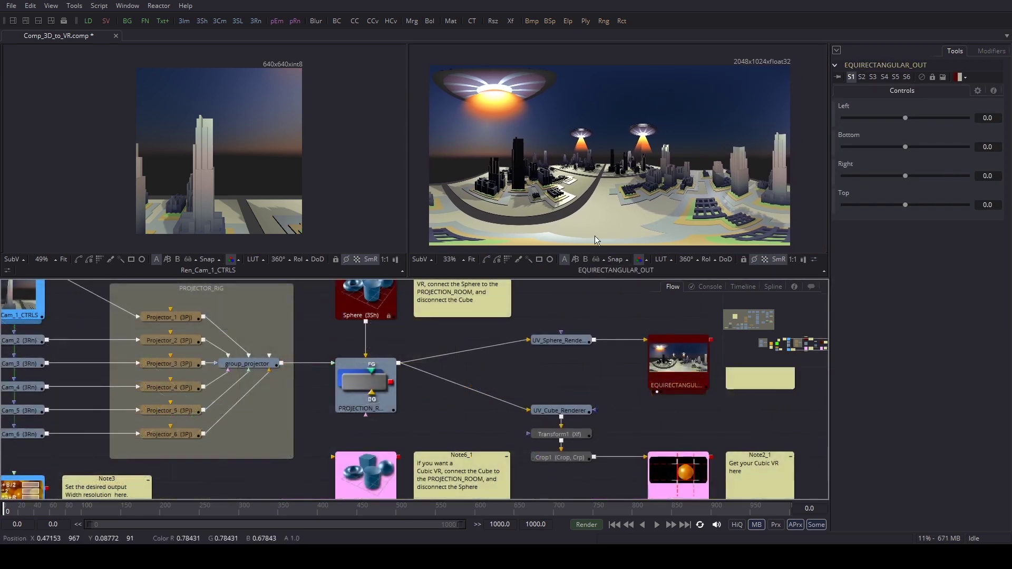
# - Save the composition with the whole VR template node tree in view
pyautogui.moveTo(442, 417); pyautogui.dragTo(530, 422)
pyautogui.scroll(-3, 419, 440)
pyautogui.moveTo(372, 481); pyautogui.dragTo(499, 475)
pyautogui.scroll(-4, 490, 464)
pyautogui.scroll(-1, 504, 478)
pyautogui.scroll(1, 500, 475)
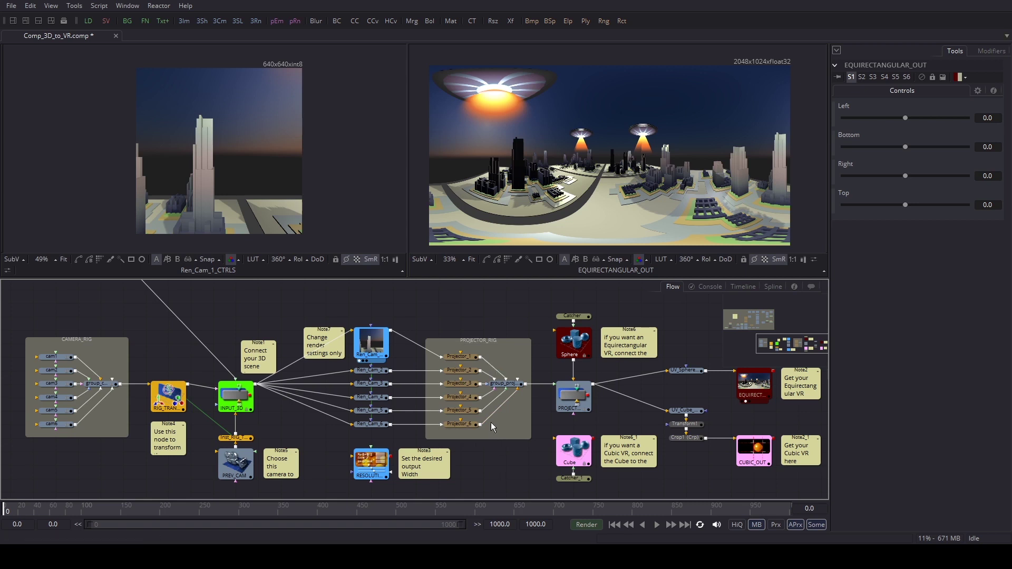
pyautogui.hotkey('ctrl', 's')
# - Open the camera settings of the PREV_CAM node
pyautogui.scroll(5, 190, 482)
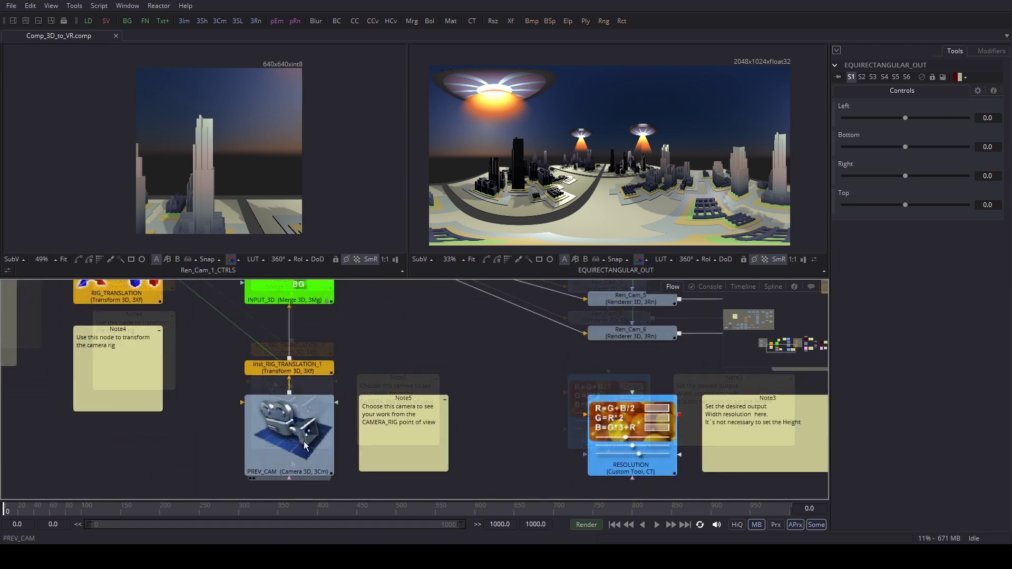
pyautogui.click(304, 445)
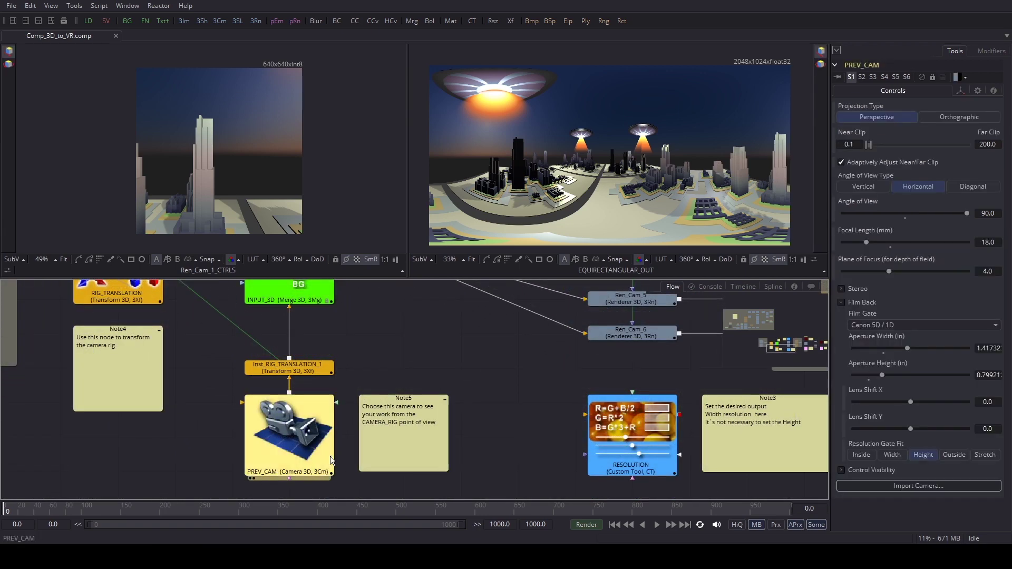
pyautogui.moveTo(377, 363); pyautogui.dragTo(362, 416)
# - Show the INPUT_3D merge in the first viewer
pyautogui.scroll(-1, 376, 419)
pyautogui.click(349, 368)
pyautogui.moveTo(432, 407); pyautogui.dragTo(508, 424)
pyautogui.scroll(2, 505, 422)
pyautogui.moveTo(437, 411); pyautogui.dragTo(289, 209)
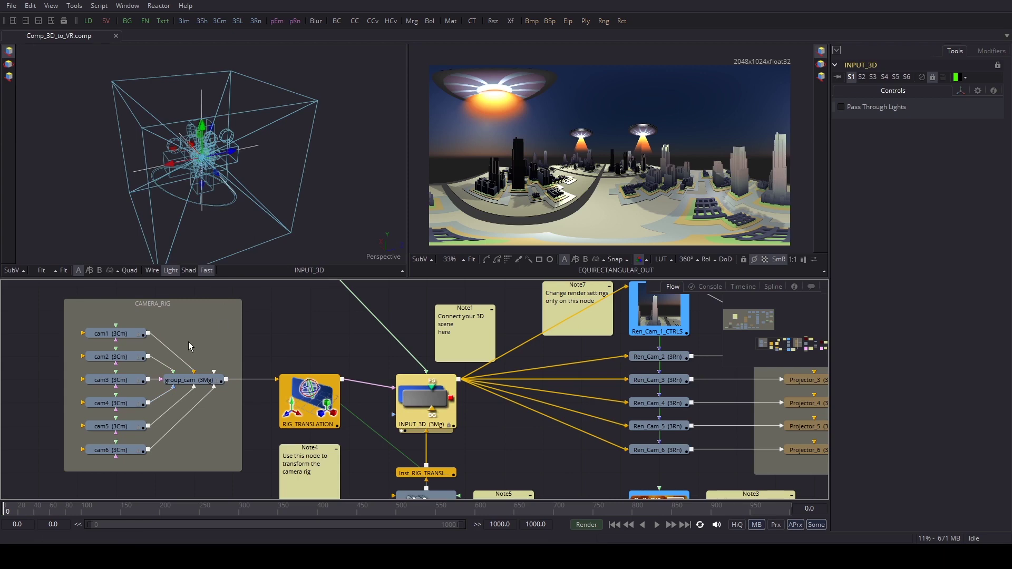
# - Select the Shape3D1_2 ground shape among the city scene nodes and examine the whole city around the camera rig
pyautogui.moveTo(305, 334); pyautogui.dragTo(356, 436)
pyautogui.moveTo(316, 295); pyautogui.dragTo(378, 370)
pyautogui.click(378, 369)
pyautogui.click(62, 270)
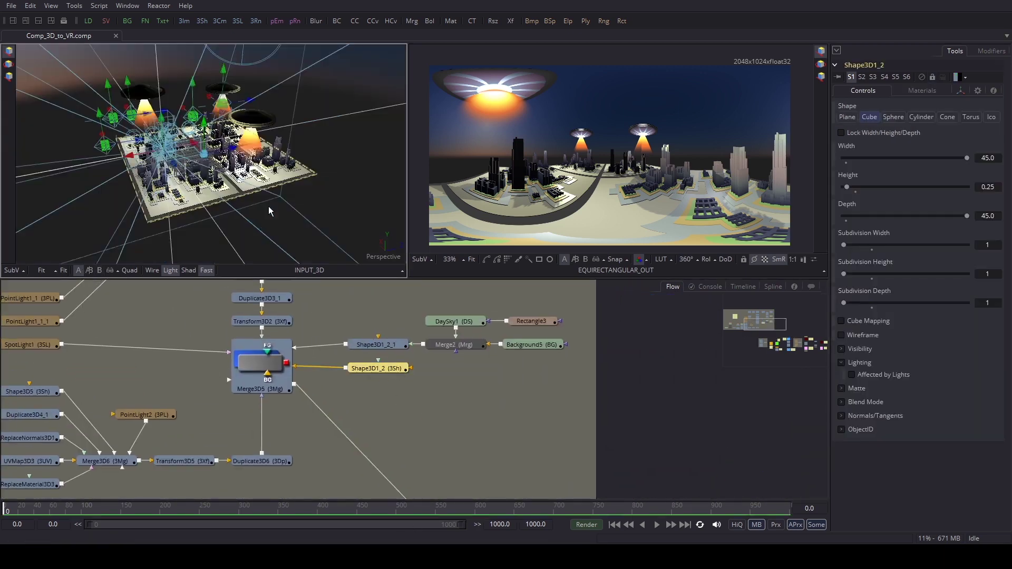
pyautogui.moveTo(231, 210); pyautogui.dragTo(101, 201)
pyautogui.moveTo(206, 212); pyautogui.dragTo(174, 258)
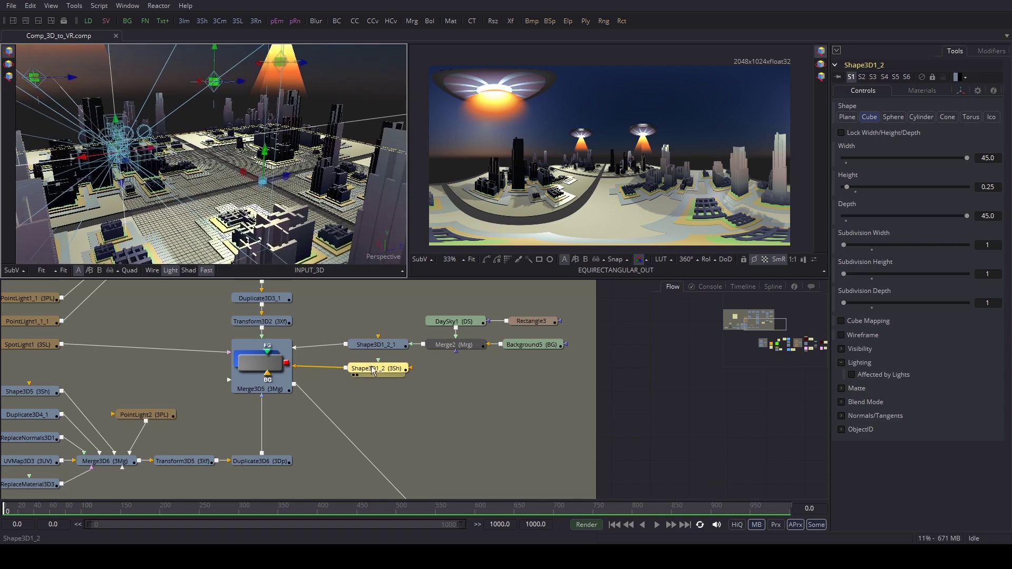
# - Look at the city through cam1 and through cam2 in the first viewer
pyautogui.rightClick(386, 261)
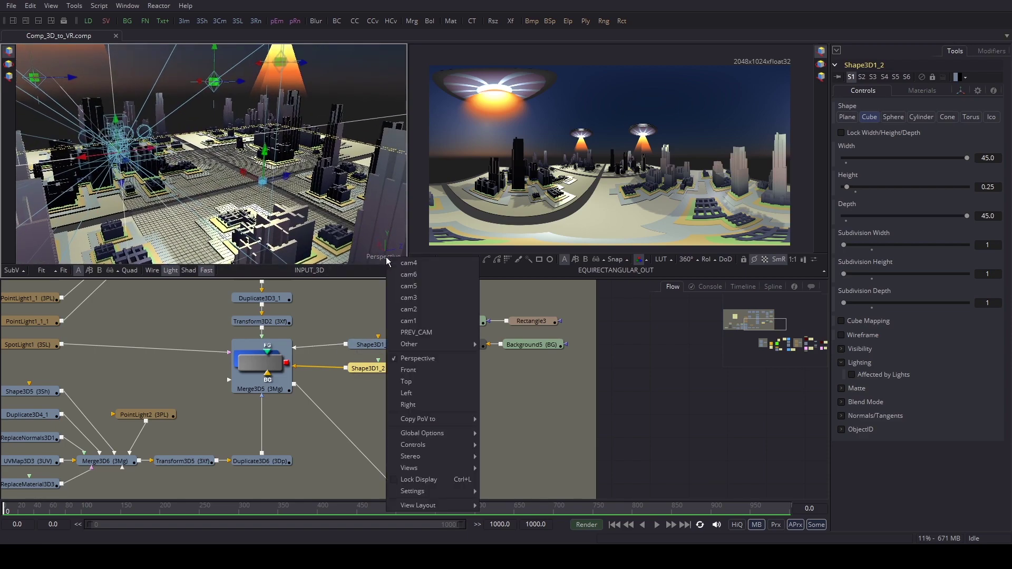
pyautogui.click(422, 322)
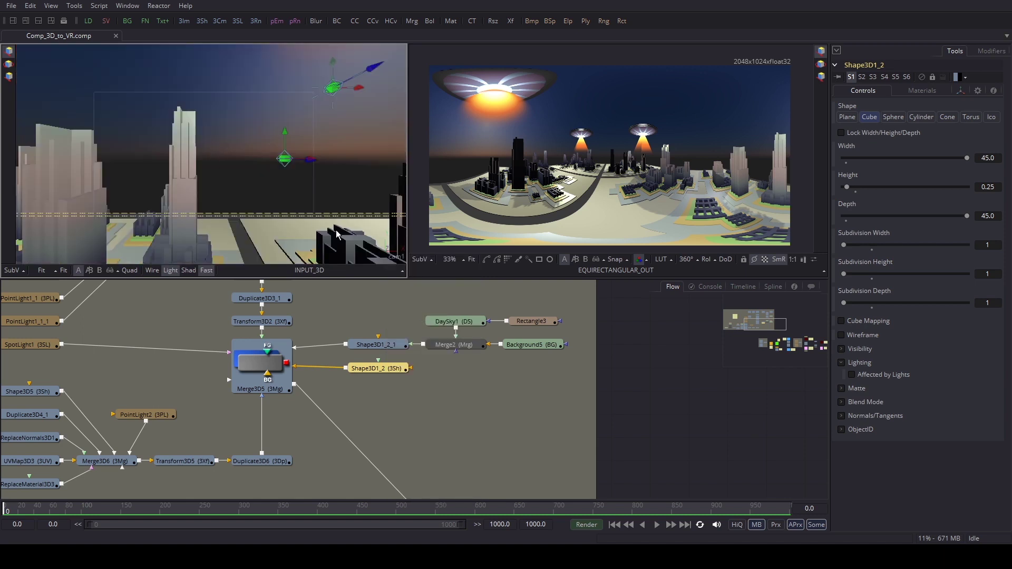
pyautogui.rightClick(396, 258)
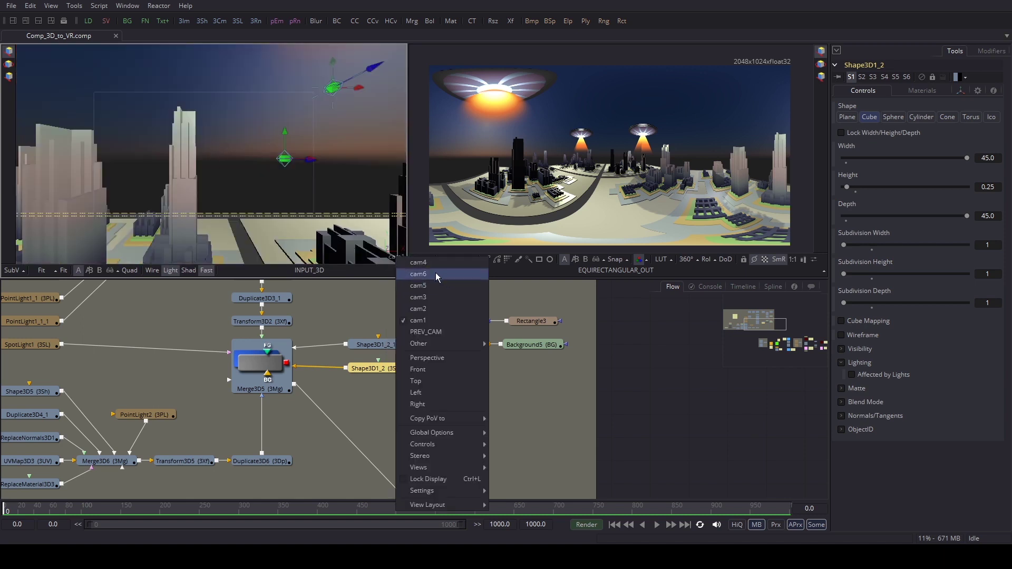
pyautogui.click(426, 312)
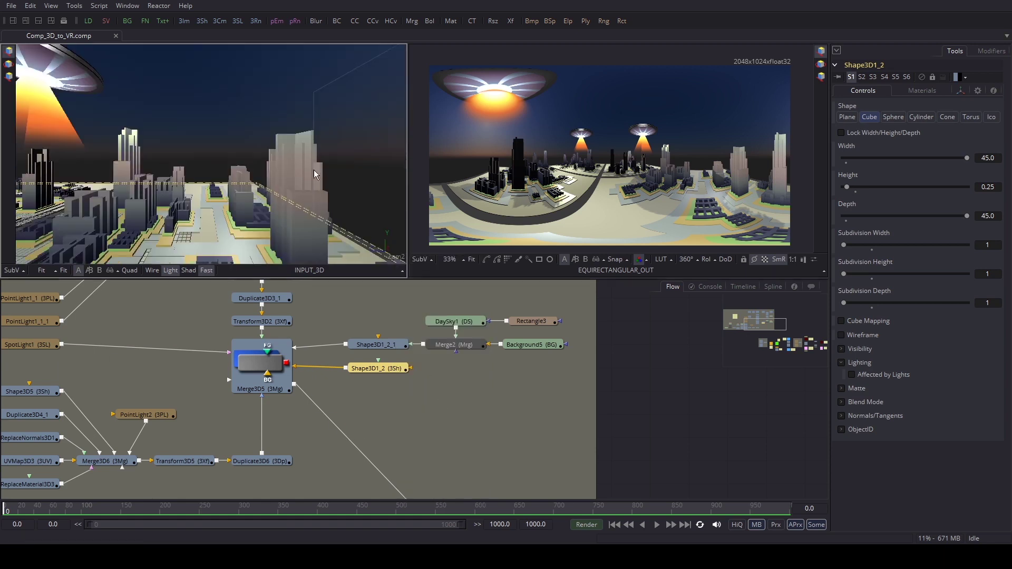
# - Inspect the camera settings of cam1 and cam2 in the CAMERA_RIG group
pyautogui.moveTo(188, 388); pyautogui.dragTo(225, 284)
pyautogui.moveTo(478, 396); pyautogui.dragTo(494, 332)
pyautogui.click(265, 336)
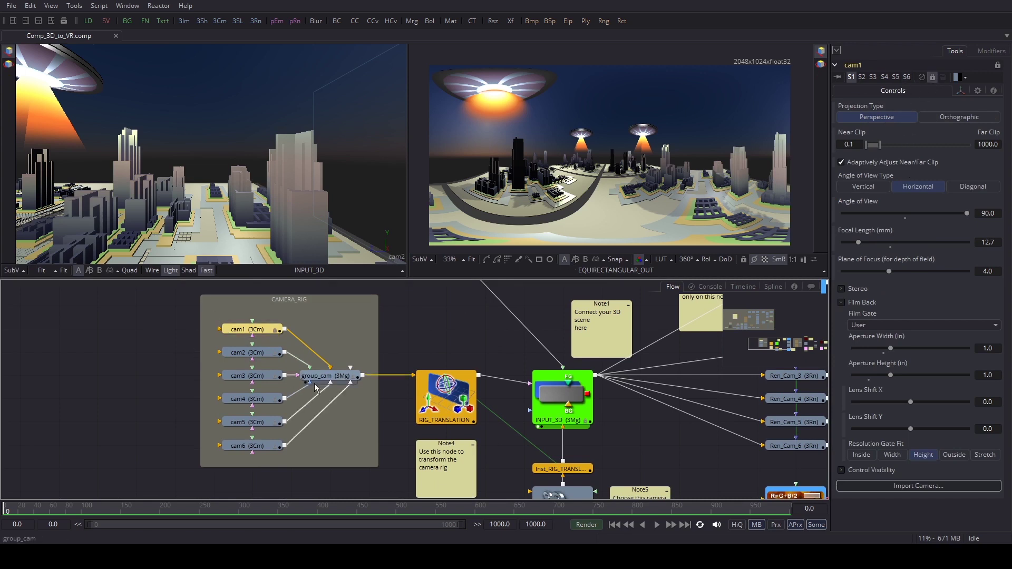
pyautogui.click(248, 352)
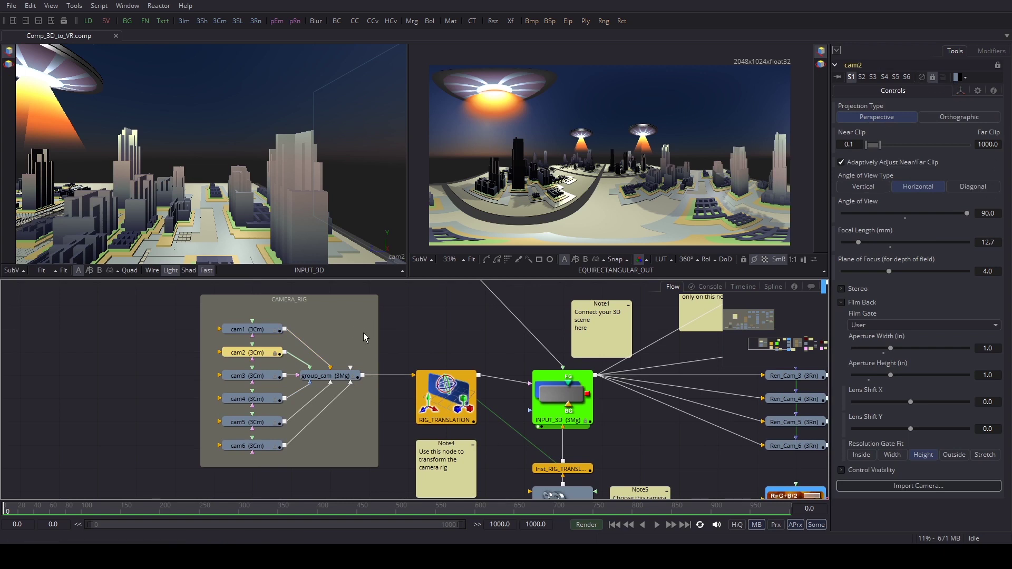
# - Look through cam3 in the first viewer, switch it to PREV_CAM and turn that camera toward the flying saucers
pyautogui.moveTo(452, 333); pyautogui.dragTo(409, 340)
pyautogui.click(204, 160)
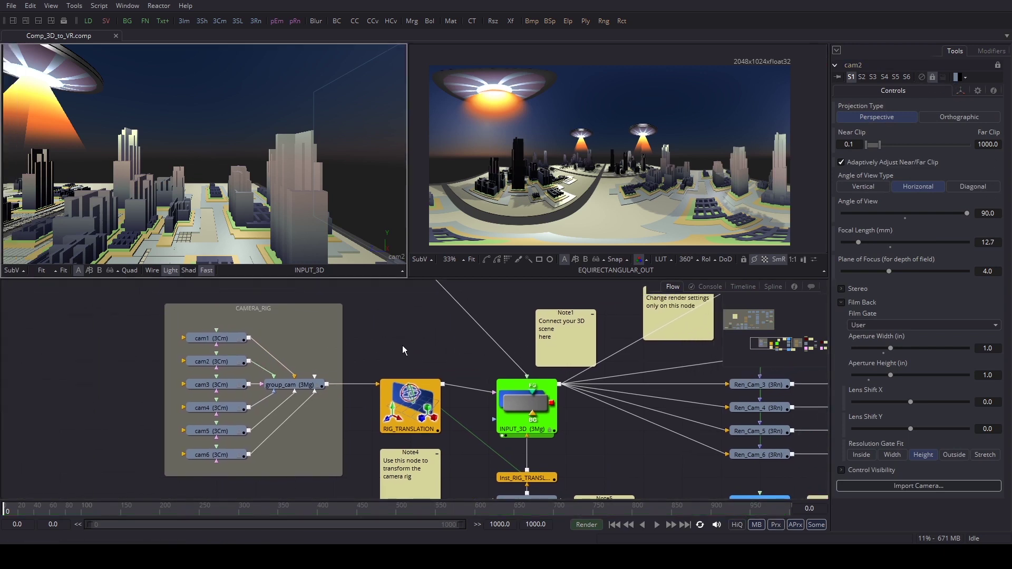
pyautogui.rightClick(397, 262)
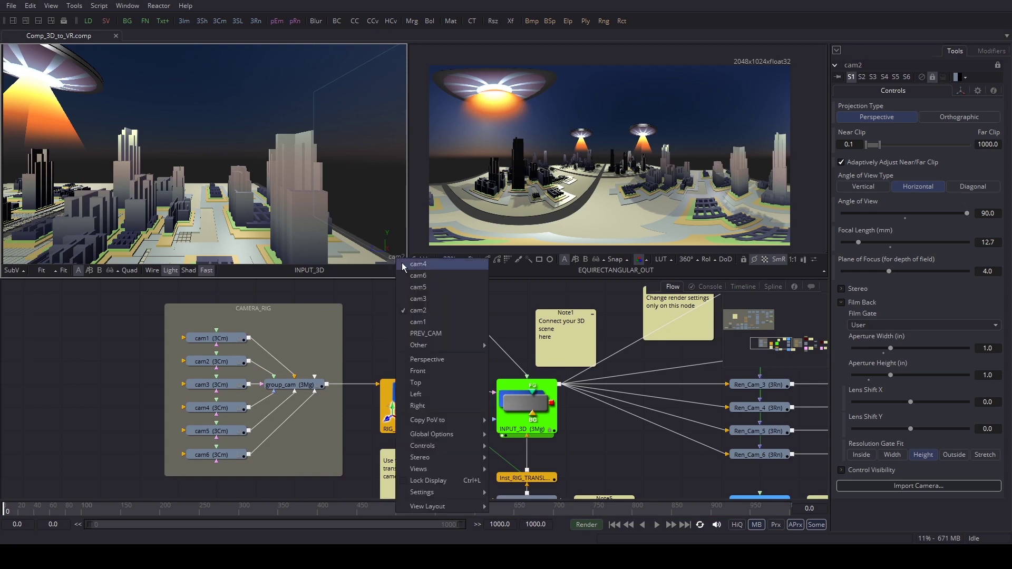
pyautogui.click(427, 305)
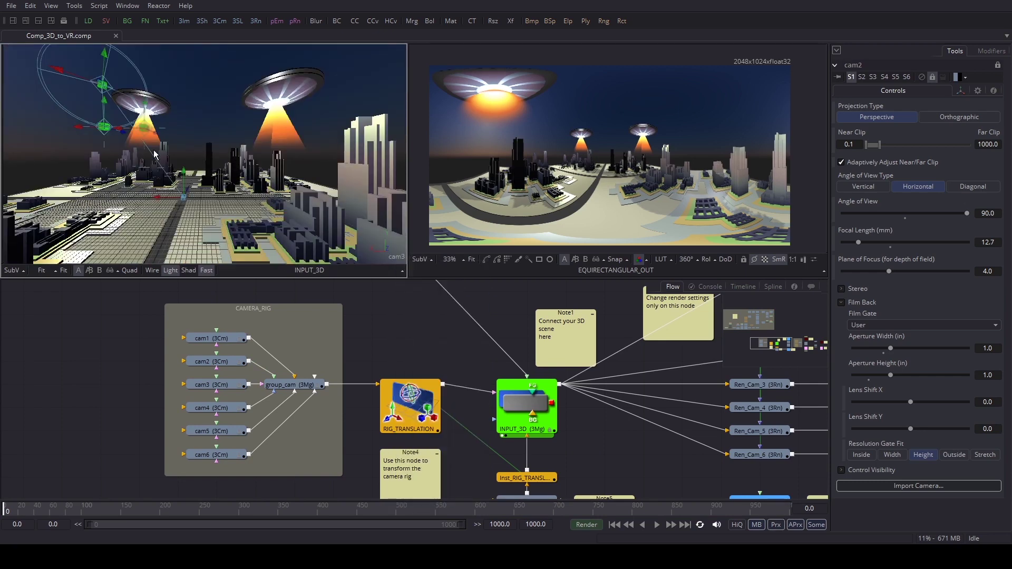
pyautogui.rightClick(397, 262)
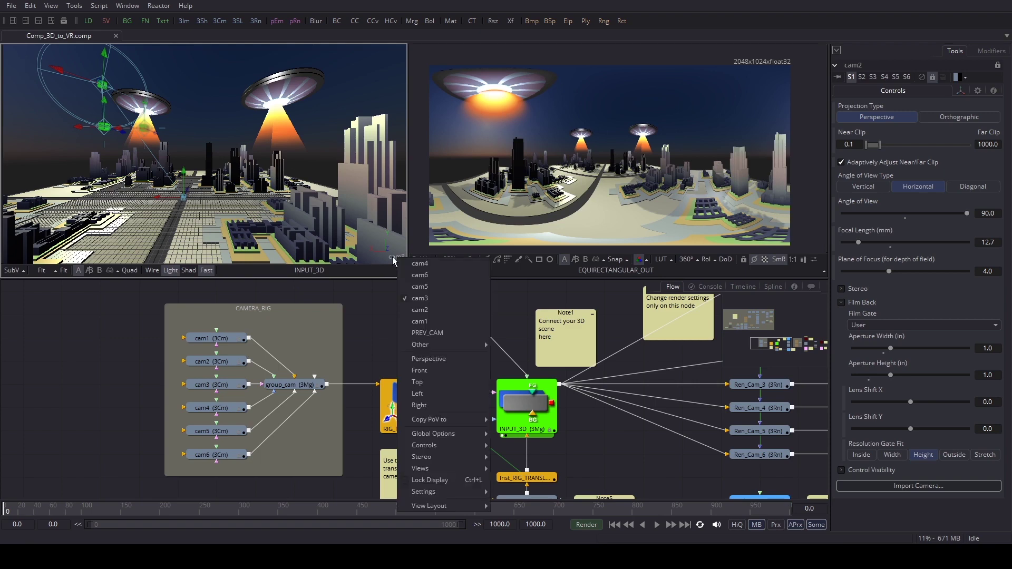
pyautogui.click(443, 333)
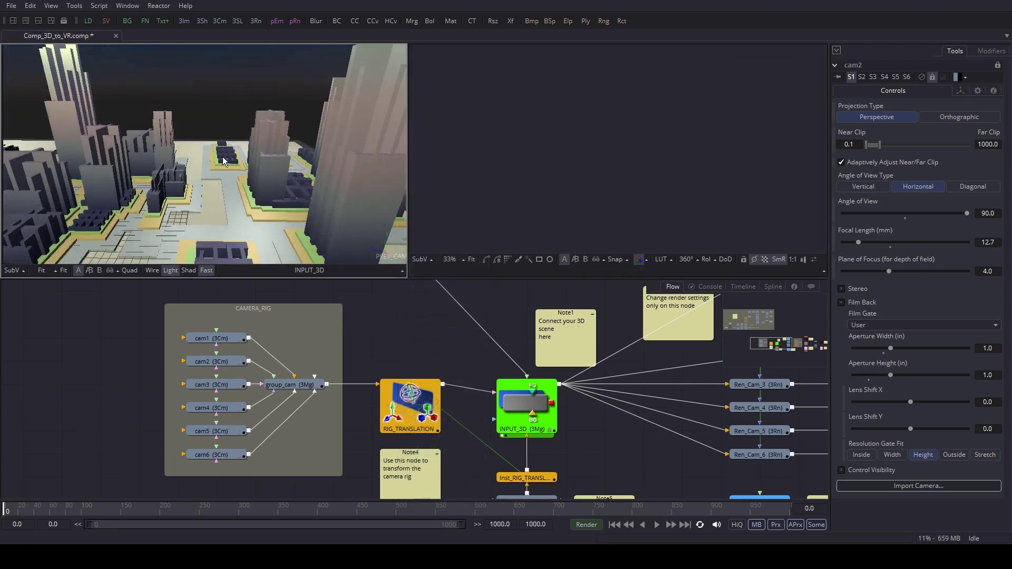
pyautogui.moveTo(269, 154); pyautogui.dragTo(303, 183)
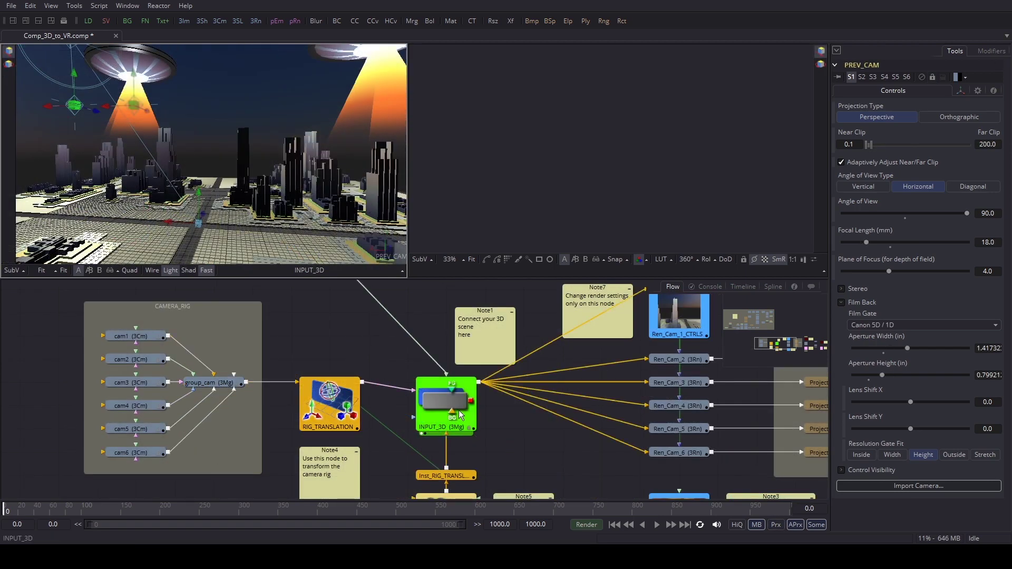
# - Show INPUT_3D in the second viewer in Perspective, with the whole city and camera rig in view from above
pyautogui.click(446, 420)
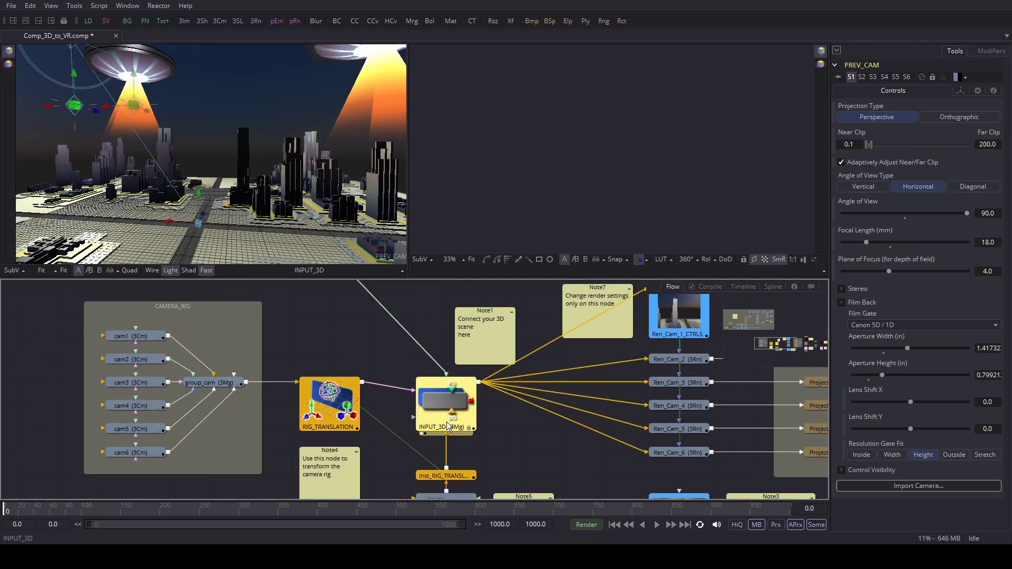
pyautogui.moveTo(445, 420); pyautogui.dragTo(541, 172)
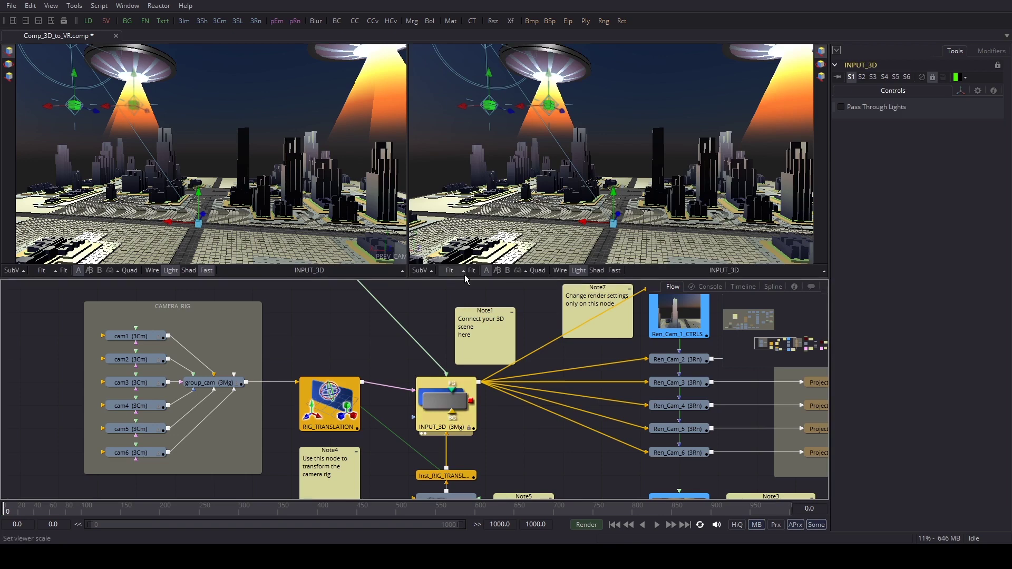
pyautogui.rightClick(431, 265)
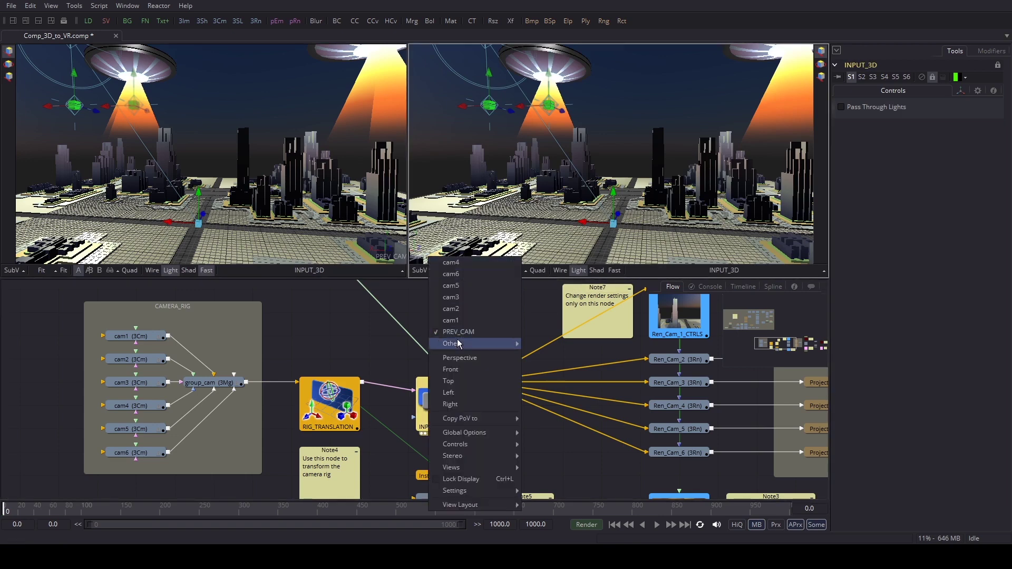
pyautogui.click(460, 358)
pyautogui.scroll(-6, 543, 213)
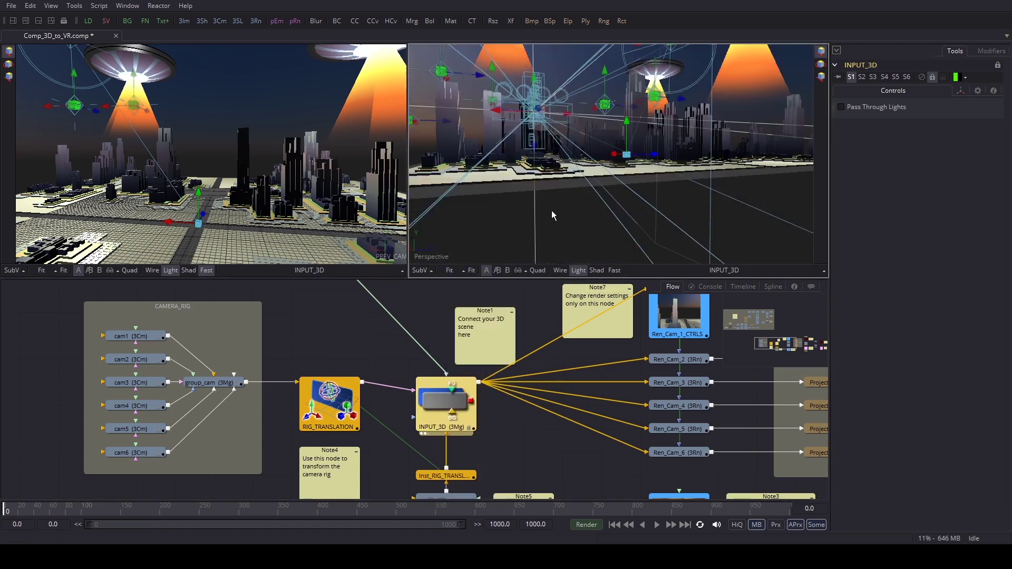
pyautogui.moveTo(641, 208); pyautogui.dragTo(699, 273)
pyautogui.scroll(4, 645, 204)
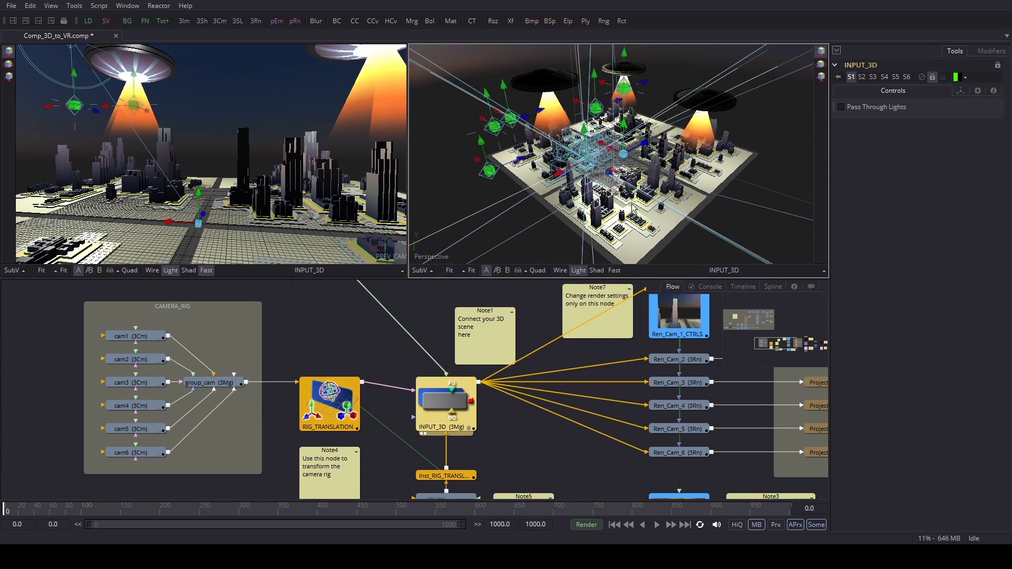
pyautogui.moveTo(656, 193); pyautogui.dragTo(652, 204)
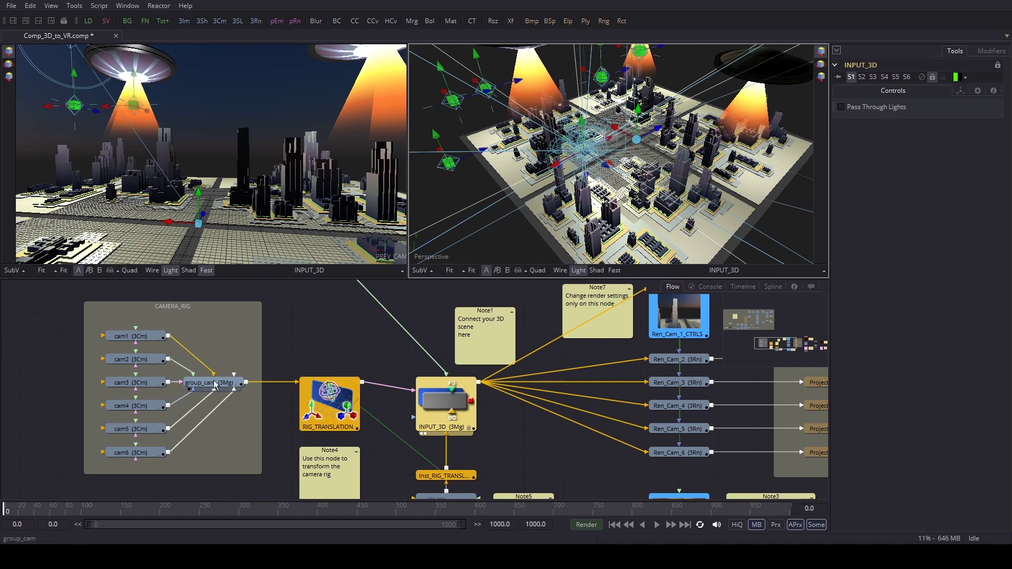
# - Offset the camera rig with RIG_TRANSLATION to about X -4.228, Y 5.866 and Z -8.46
pyautogui.click(331, 403)
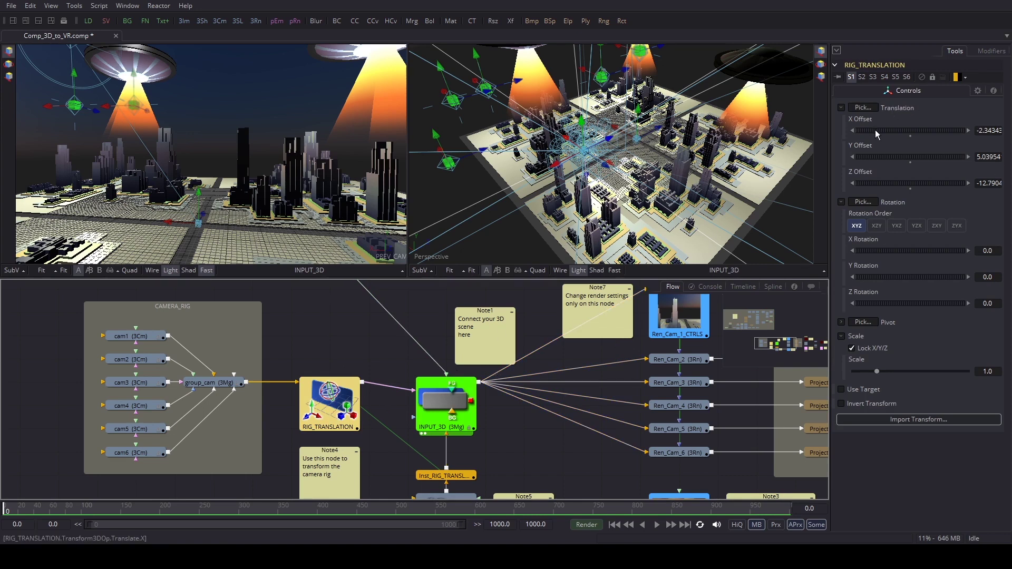
pyautogui.moveTo(875, 130); pyautogui.dragTo(827, 133)
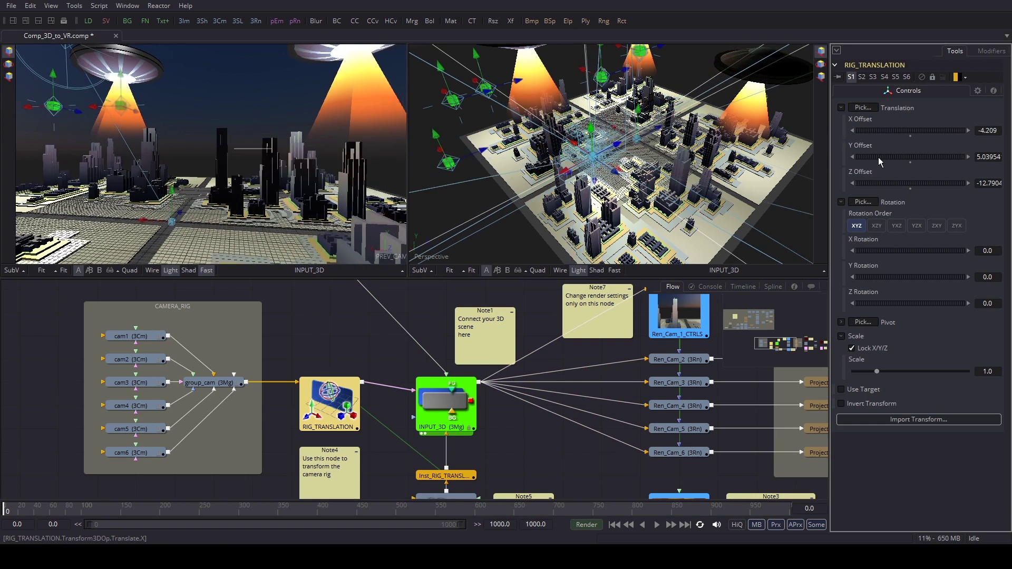
pyautogui.moveTo(877, 157); pyautogui.dragTo(921, 188)
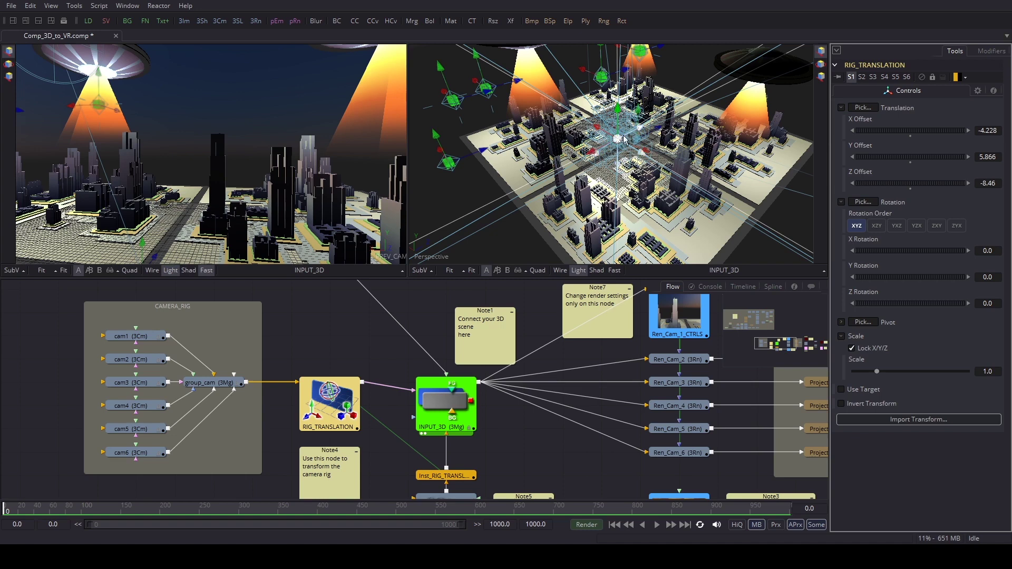
# - Move the rig in the perspective view to about Y 6.967 and Z -7.43, and turn the preview camera to check the new position
pyautogui.moveTo(640, 132); pyautogui.dragTo(626, 105)
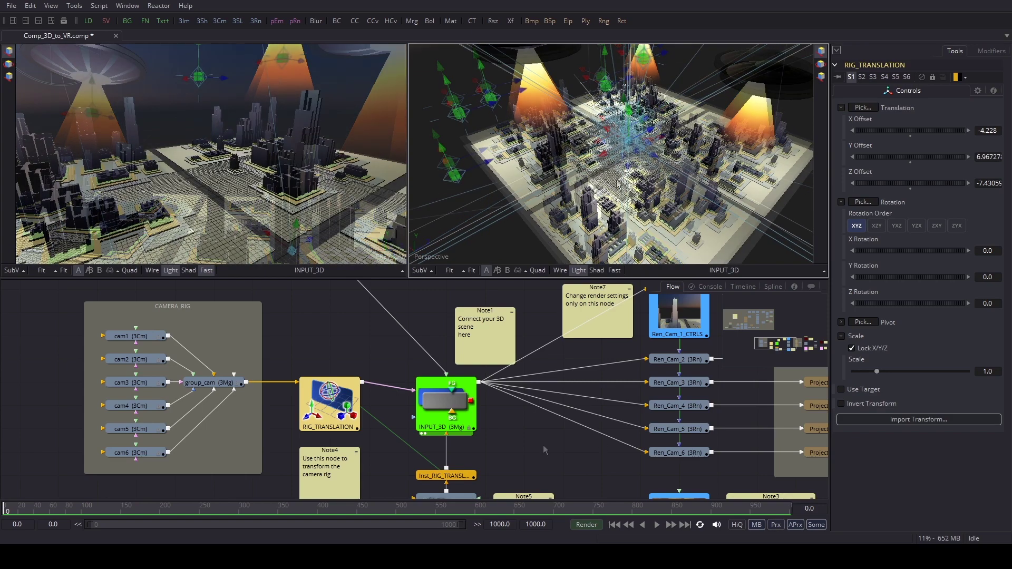
pyautogui.scroll(5, 672, 153)
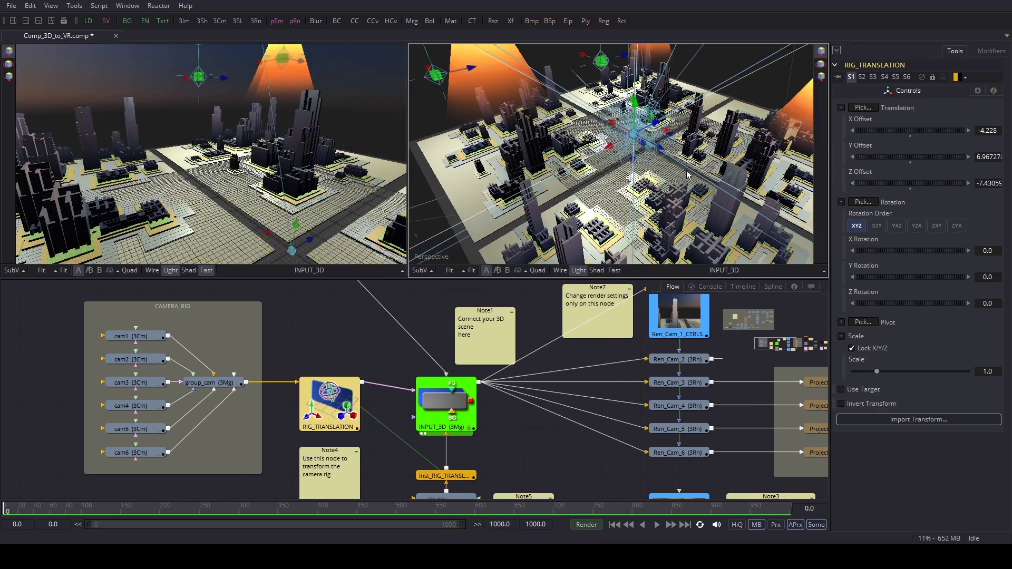
pyautogui.moveTo(672, 152); pyautogui.dragTo(653, 217)
pyautogui.moveTo(297, 179)
pyautogui.mouseDown()
pyautogui.moveTo(376, 177)
pyautogui.moveTo(238, 170)
pyautogui.moveTo(111, 199)
pyautogui.moveTo(311, 201)
pyautogui.moveTo(279, 185)
pyautogui.mouseUp()
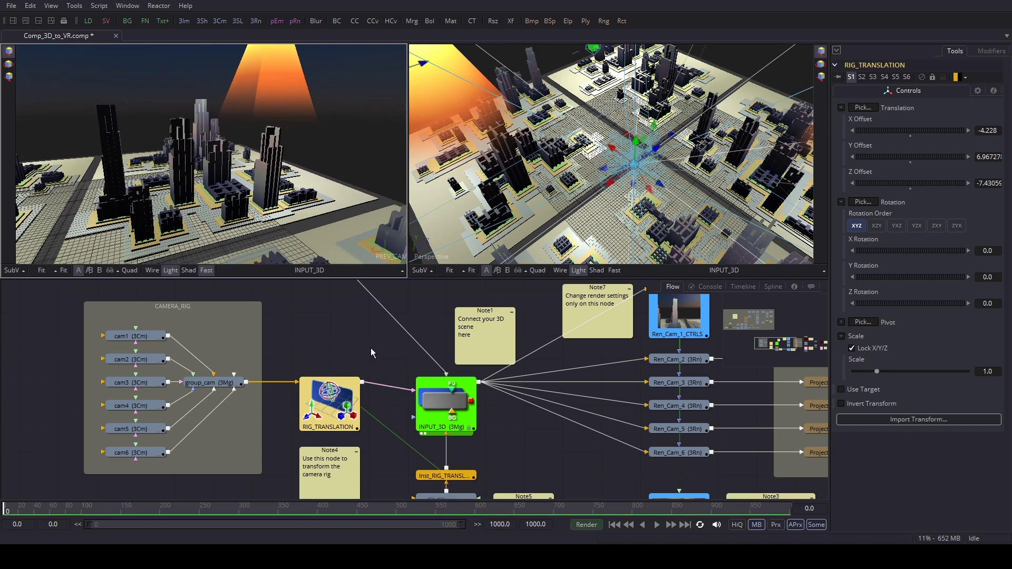
# - Show EQUIRECTANGULAR_OUT in the second viewer with the whole panorama in frame
pyautogui.moveTo(370, 350); pyautogui.dragTo(150, 374)
pyautogui.moveTo(710, 453); pyautogui.dragTo(370, 460)
pyautogui.moveTo(745, 446); pyautogui.dragTo(662, 456)
pyautogui.click(707, 435)
pyautogui.click(708, 438)
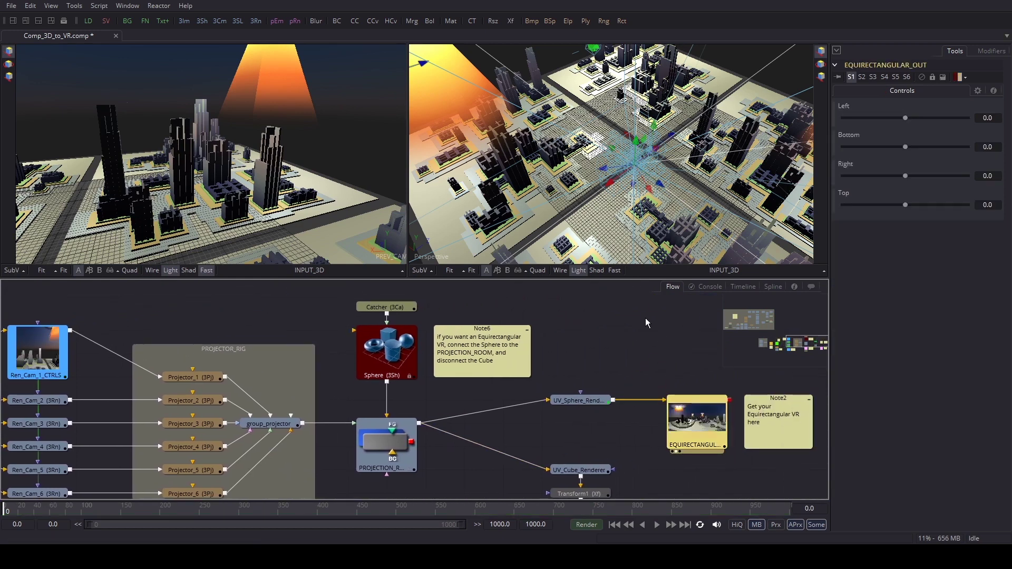
pyautogui.press('2')
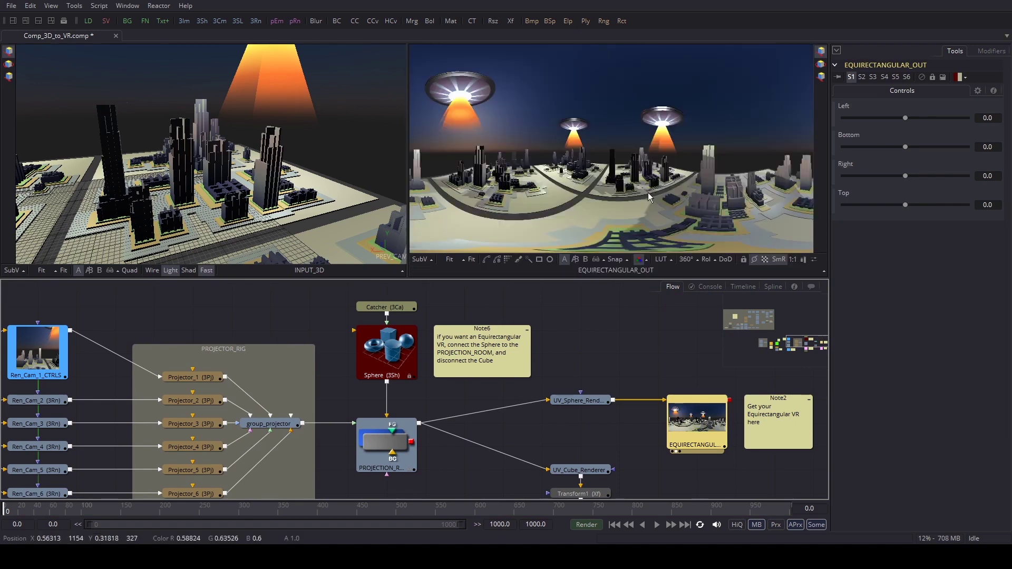
pyautogui.scroll(-1, 649, 195)
pyautogui.moveTo(652, 210); pyautogui.dragTo(644, 211)
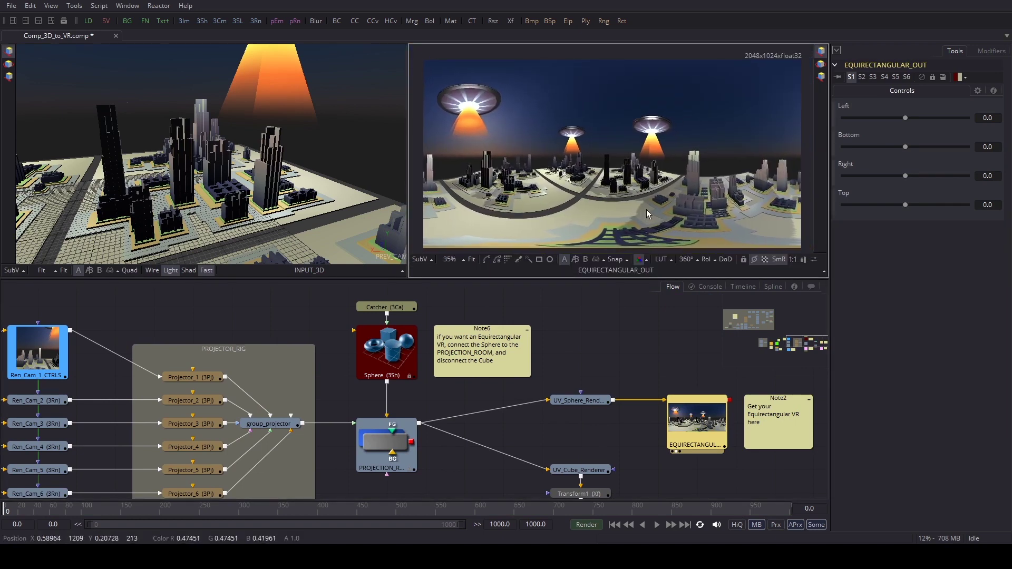
# - Open the render settings of Ren_Cam_1_CTRLS and show its output in the first viewer
pyautogui.moveTo(87, 387); pyautogui.dragTo(512, 342)
pyautogui.click(469, 303)
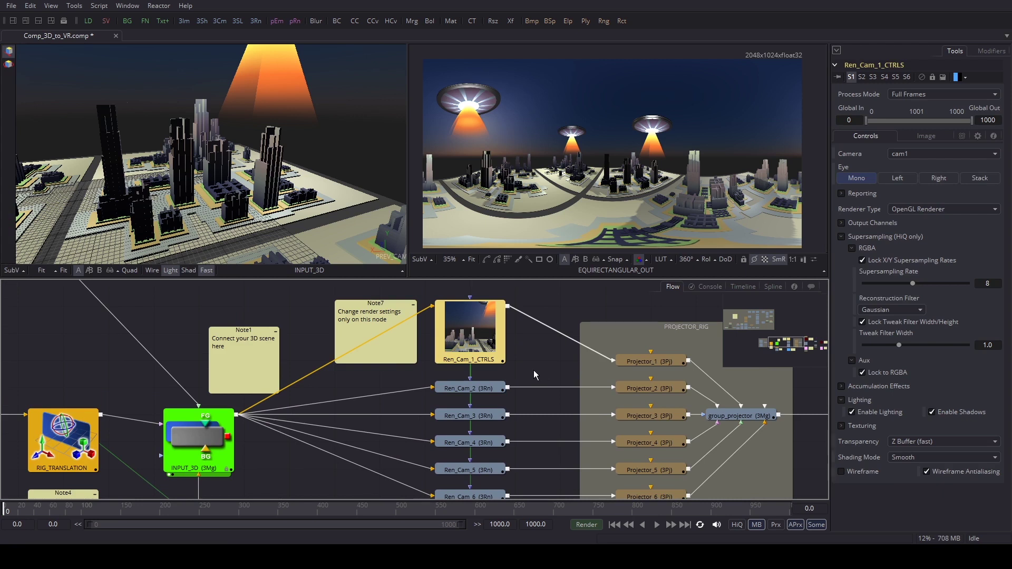
pyautogui.moveTo(544, 372); pyautogui.dragTo(469, 362)
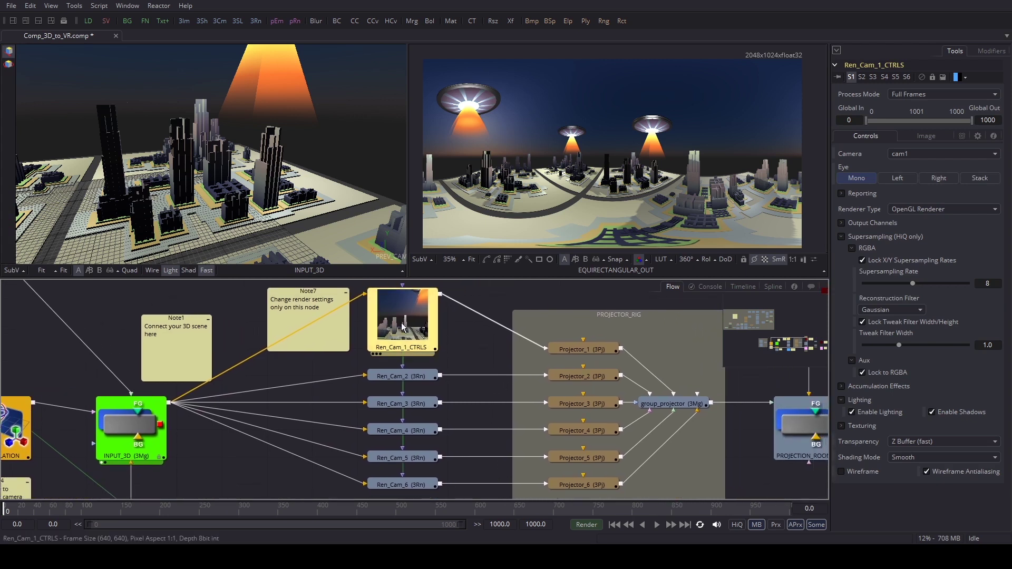
pyautogui.press('1')
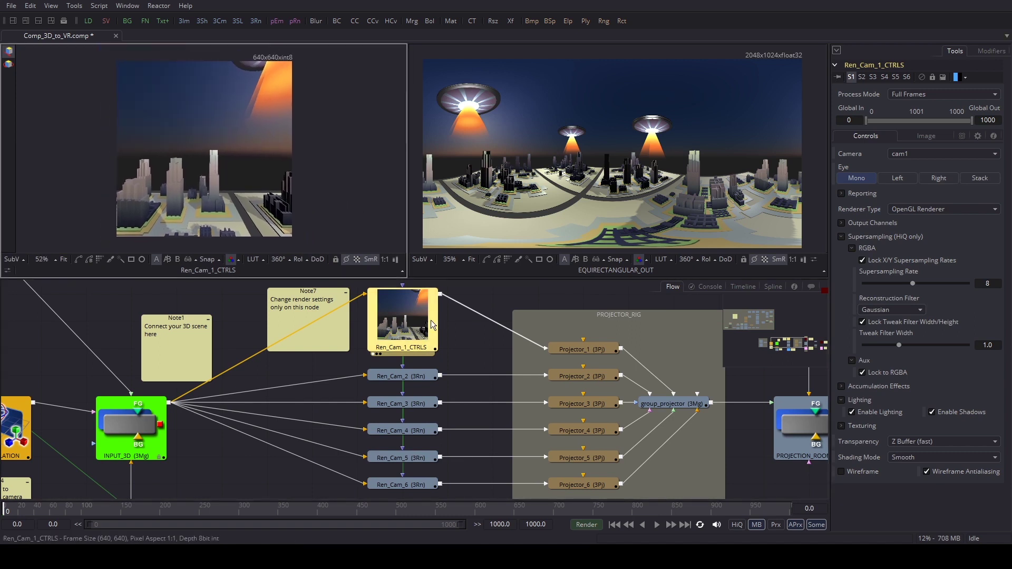
# - Move the Ren_Cam_1_CTRLS node aside to expose its links to Ren_Cam_2 through Ren_Cam_6, and put it back
pyautogui.moveTo(429, 329); pyautogui.dragTo(449, 329)
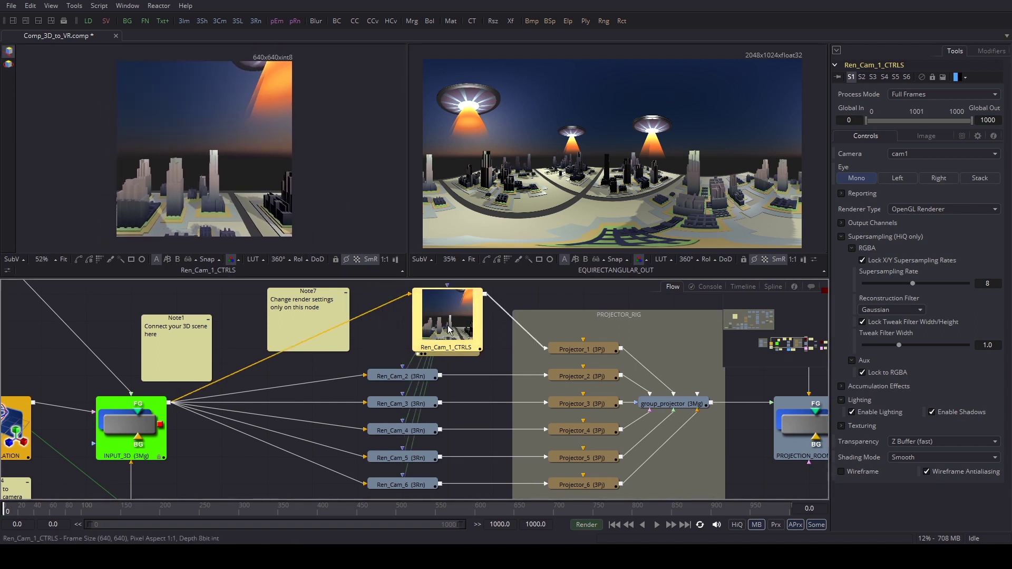
pyautogui.moveTo(475, 411); pyautogui.dragTo(434, 387)
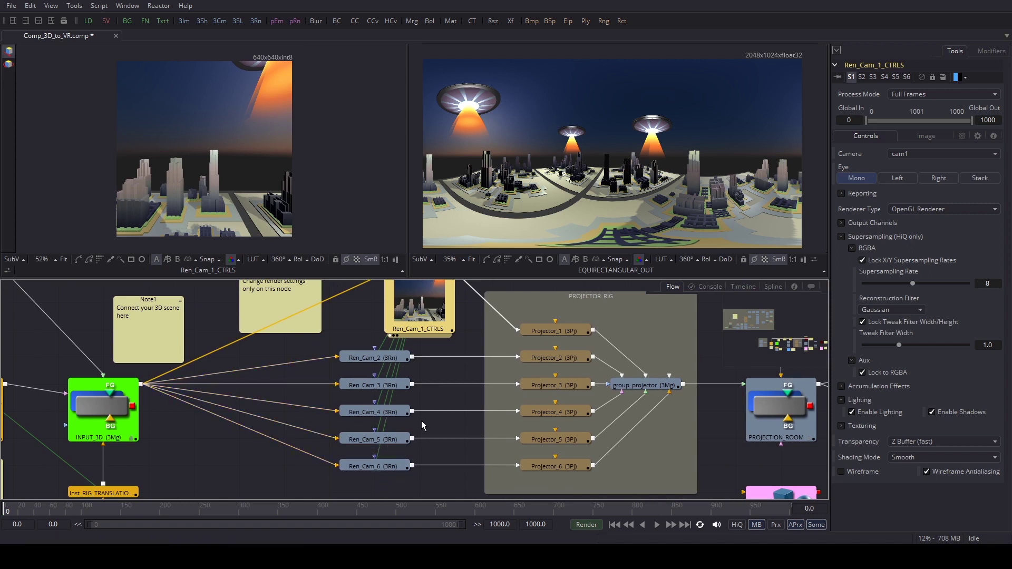
pyautogui.moveTo(456, 379); pyautogui.dragTo(464, 404)
pyautogui.moveTo(432, 340)
pyautogui.mouseDown()
pyautogui.moveTo(387, 341)
pyautogui.moveTo(437, 348)
pyautogui.moveTo(429, 346)
pyautogui.mouseUp()
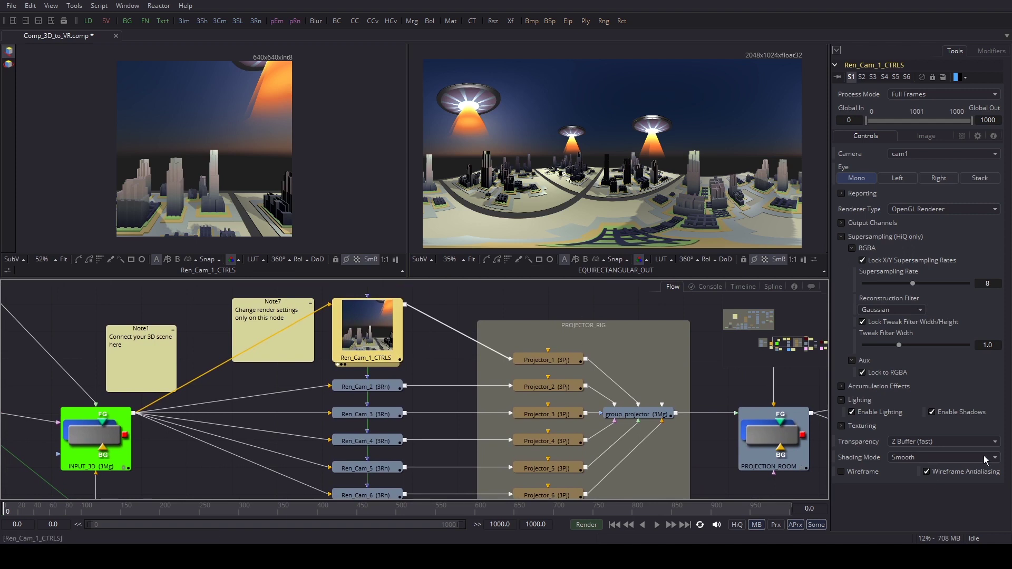
# - Disable shadows in the lighting settings of Ren_Cam_1_CTRLS and bring the linked Ren_Cam nodes into view
pyautogui.click(931, 413)
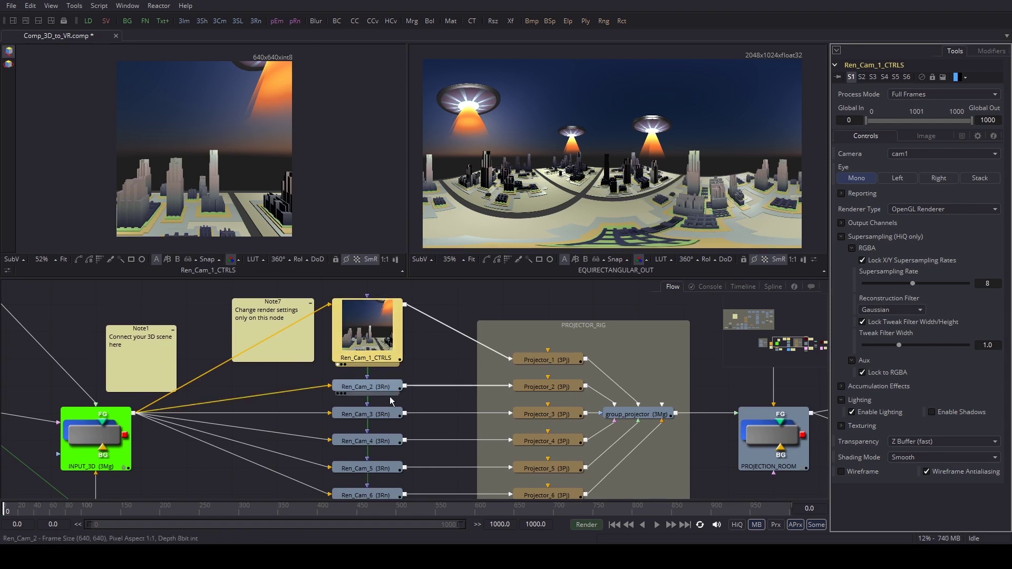
pyautogui.moveTo(416, 439); pyautogui.dragTo(406, 416)
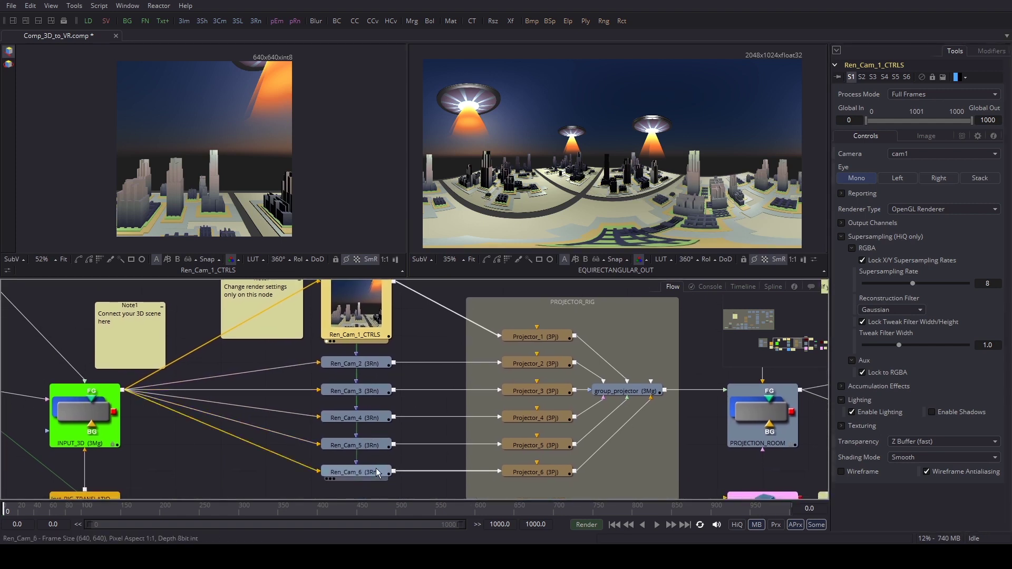
# - Disable lighting in the lighting settings of Ren_Cam_1_CTRLS
pyautogui.scroll(1, 406, 379)
pyautogui.scroll(-1, 409, 391)
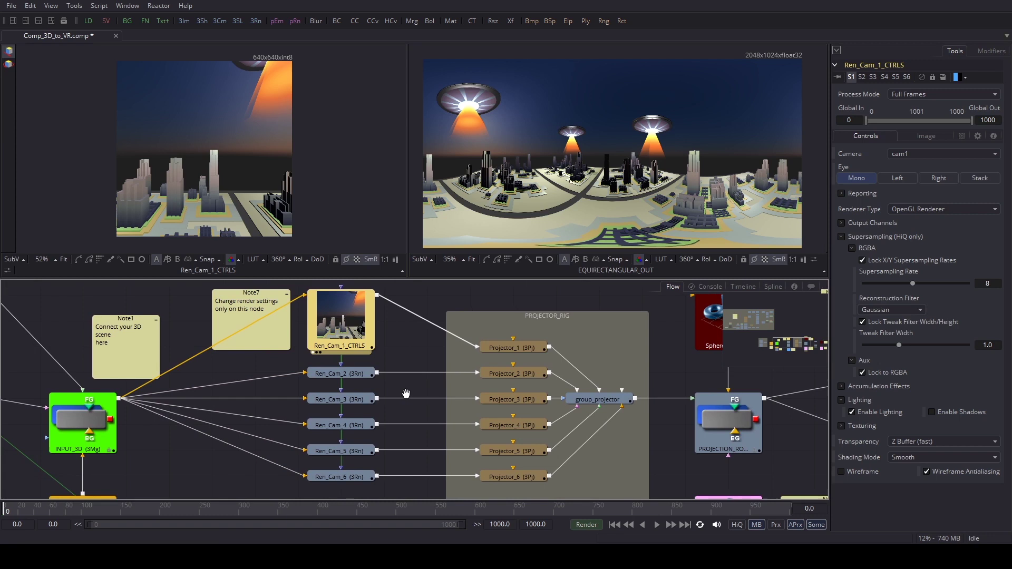
pyautogui.click(851, 413)
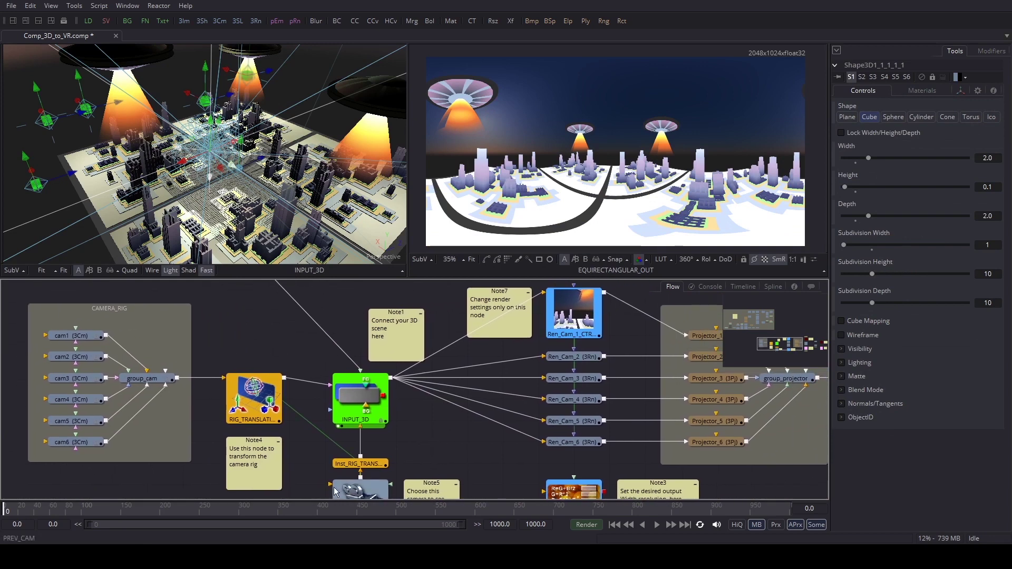
# - Move the camera rig with RIG_TRANSLATION to X offset -0.209, Y offset 9.775 and Z offset -1.66
pyautogui.click(253, 406)
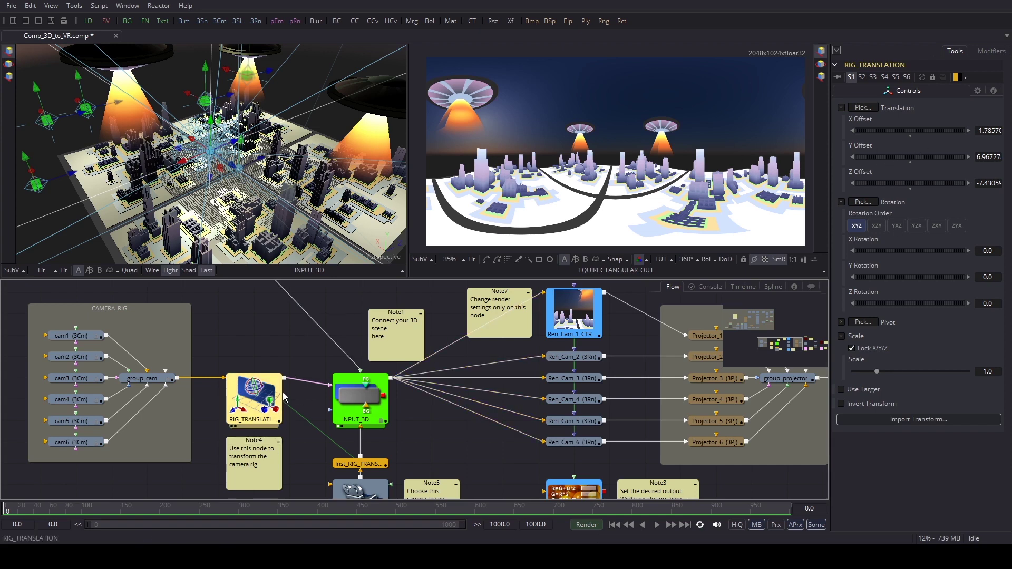
pyautogui.moveTo(883, 131); pyautogui.dragTo(927, 132)
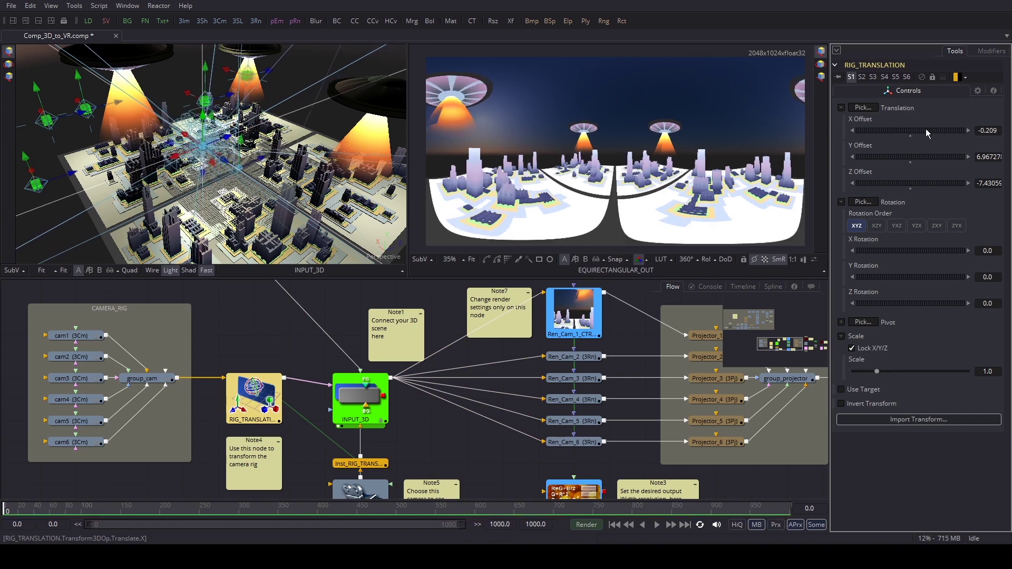
pyautogui.moveTo(897, 159); pyautogui.dragTo(926, 156)
pyautogui.moveTo(872, 184); pyautogui.dragTo(895, 184)
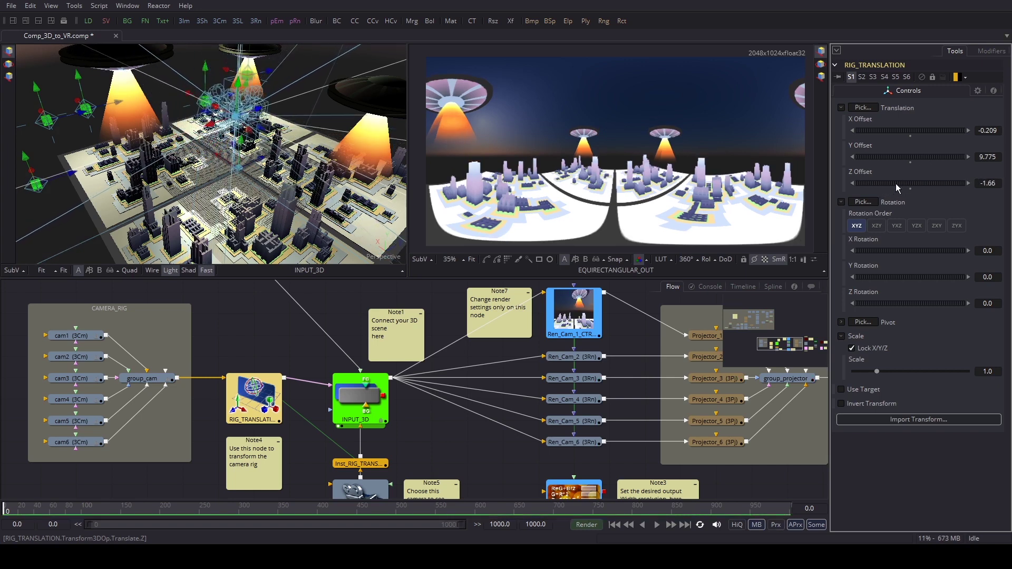
pyautogui.click(669, 179)
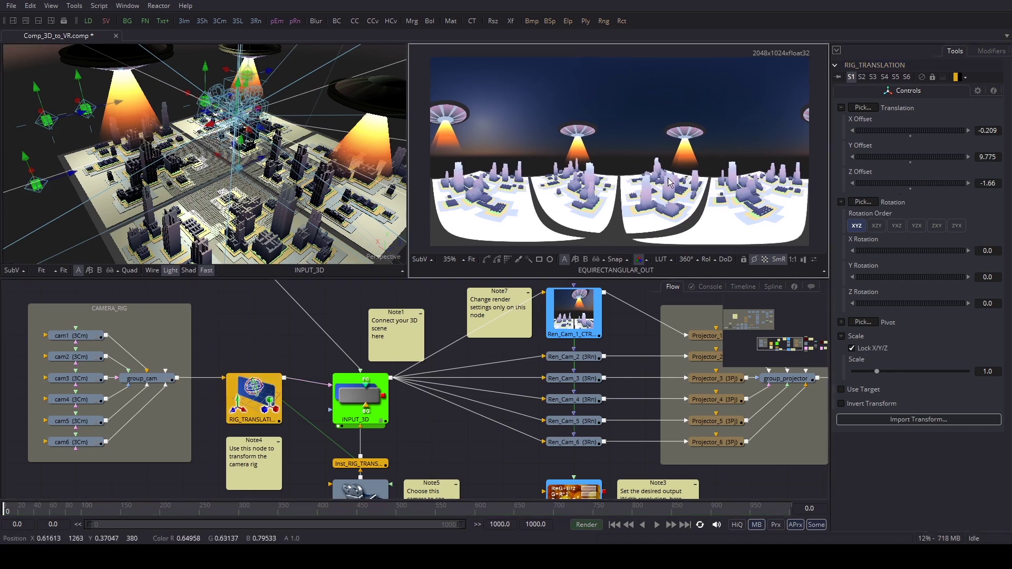
pyautogui.moveTo(722, 120); pyautogui.dragTo(691, 158)
pyautogui.scroll(-2, 694, 160)
pyautogui.scroll(2, 695, 160)
# - Set the output width in the RESOLUTION node to 4096 and frame the whole panorama in the second viewer
pyautogui.moveTo(508, 462); pyautogui.dragTo(443, 370)
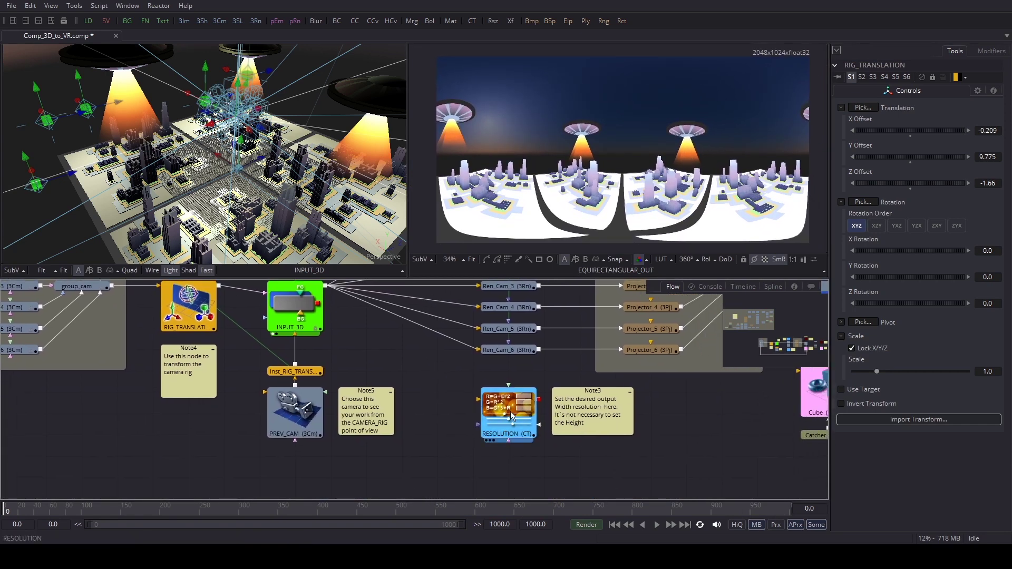
pyautogui.click(512, 415)
pyautogui.scroll(2, 640, 469)
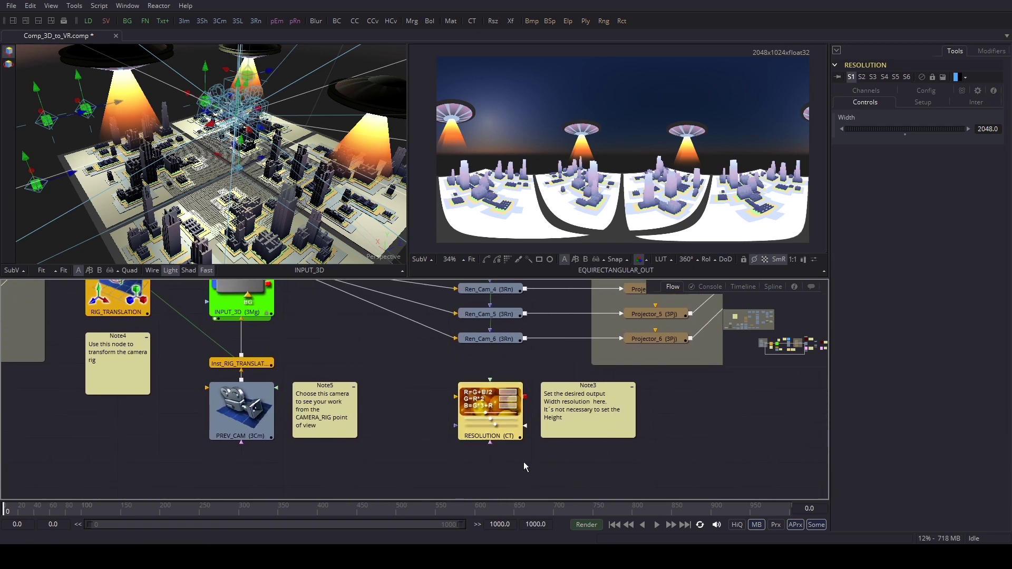
pyautogui.moveTo(709, 447); pyautogui.dragTo(723, 465)
pyautogui.click(999, 127)
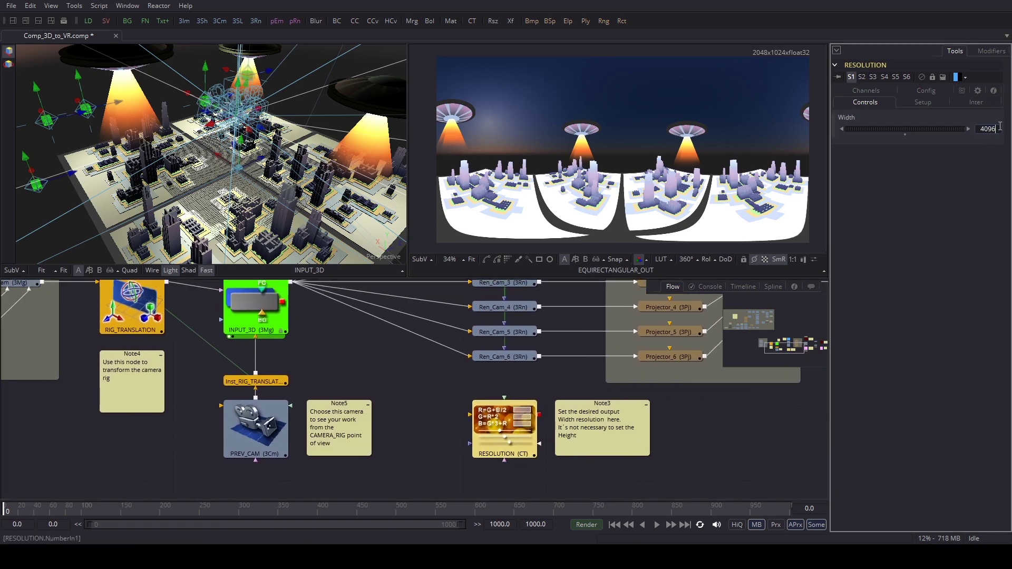
pyautogui.scroll(-5, 665, 202)
pyautogui.moveTo(655, 203); pyautogui.dragTo(609, 216)
pyautogui.scroll(1, 634, 203)
pyautogui.moveTo(703, 181); pyautogui.dragTo(728, 164)
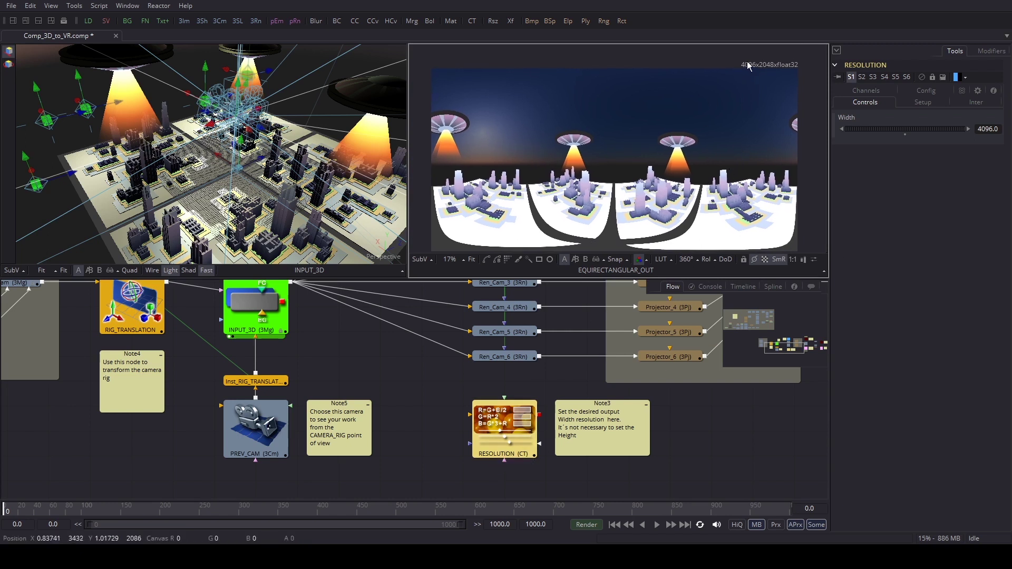
# - Raise the RESOLUTION node's output width to 8192 and fit the panorama in the second viewer
pyautogui.doubleClick(997, 129)
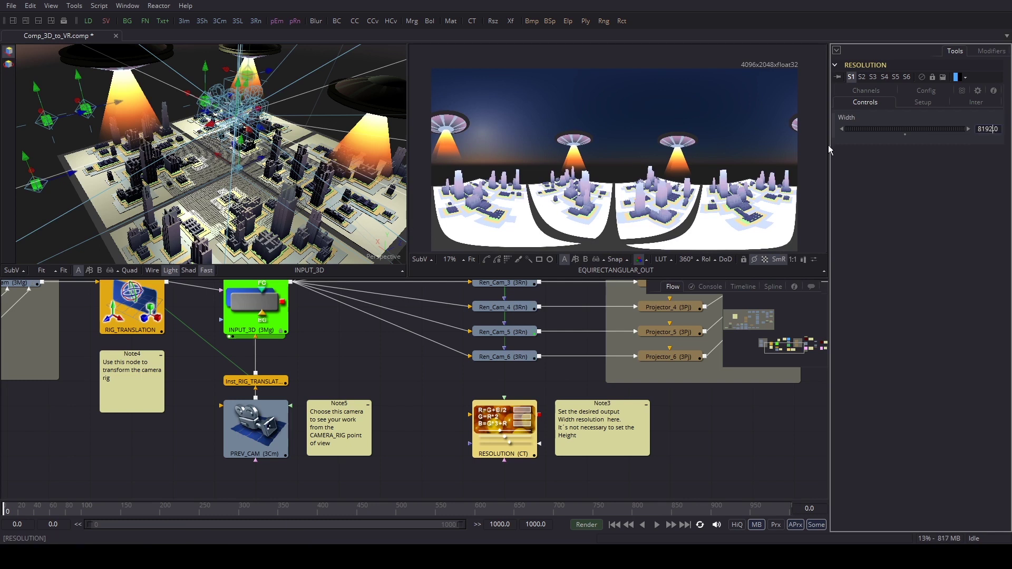
pyautogui.scroll(-4, 632, 177)
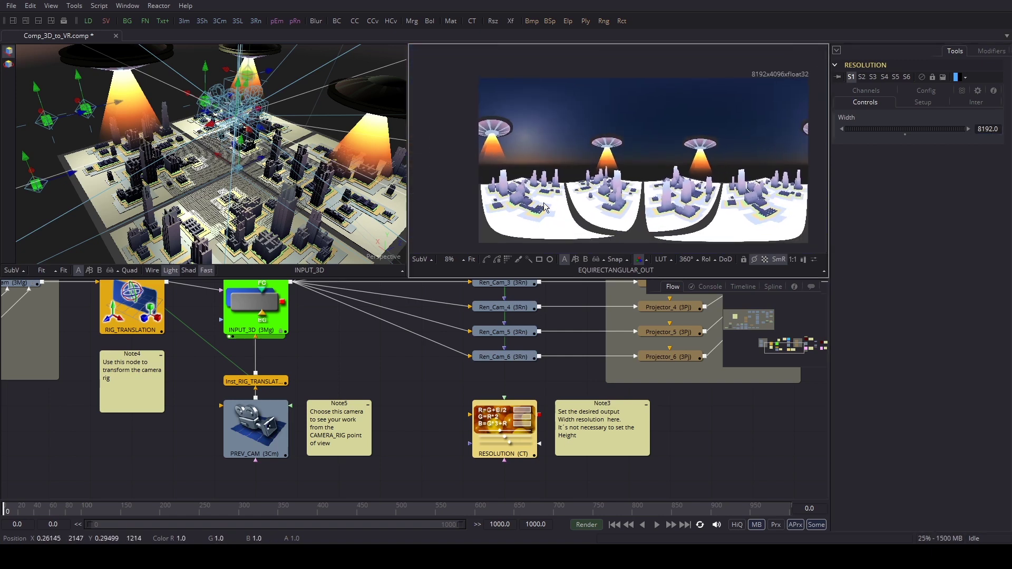
pyautogui.moveTo(634, 197); pyautogui.dragTo(606, 194)
pyautogui.scroll(1, 607, 198)
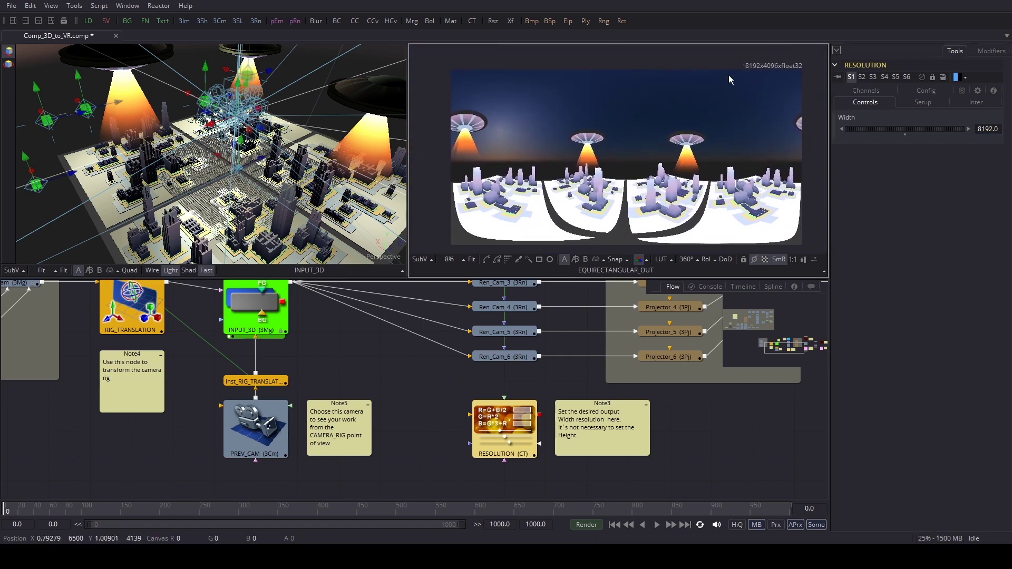
# - Set the RESOLUTION node's output width to 2048 and frame the panorama in the second viewer
pyautogui.click(996, 129)
pyautogui.write('204')
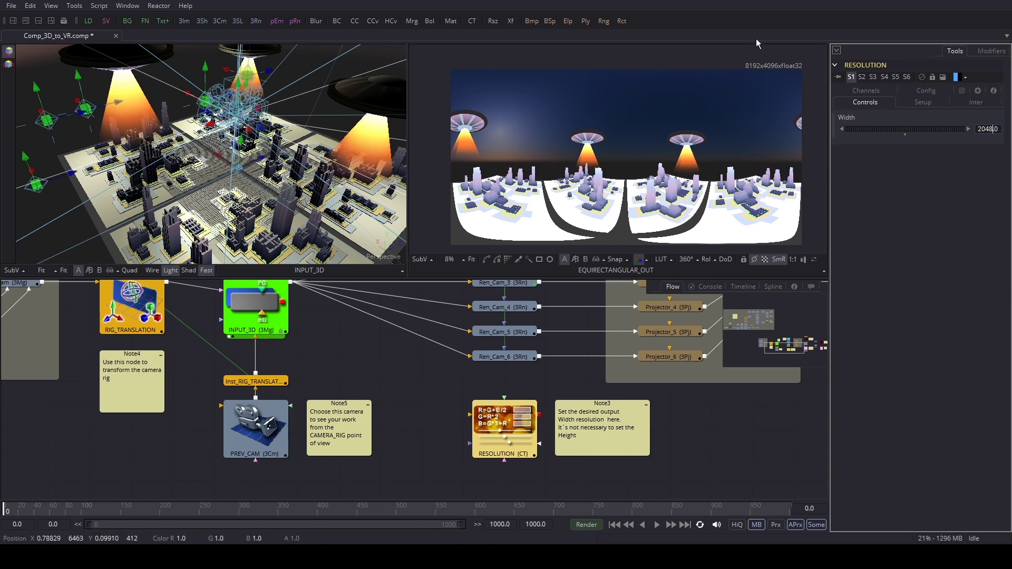
pyautogui.moveTo(630, 156); pyautogui.dragTo(832, 141)
pyautogui.scroll(1, 735, 167)
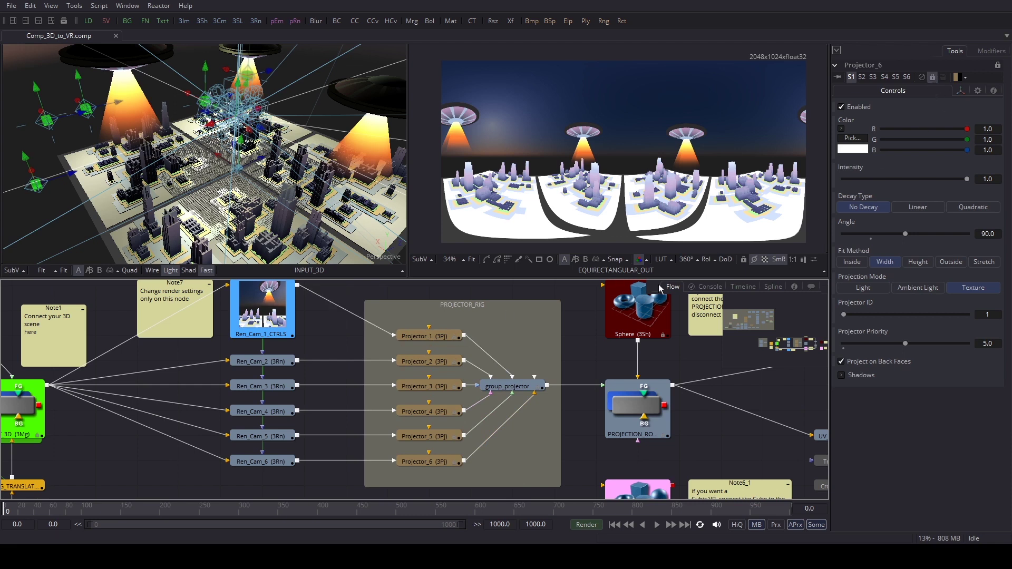
# - Examine the settings of Projector_1 and Projector_2 in the PROJECTOR_RIG group
pyautogui.click(434, 337)
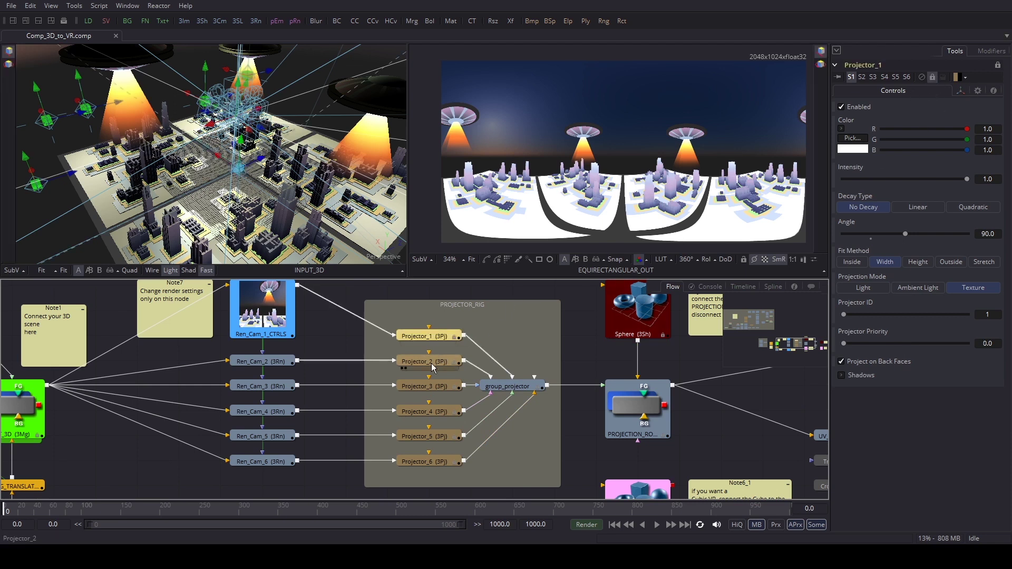
pyautogui.click(424, 361)
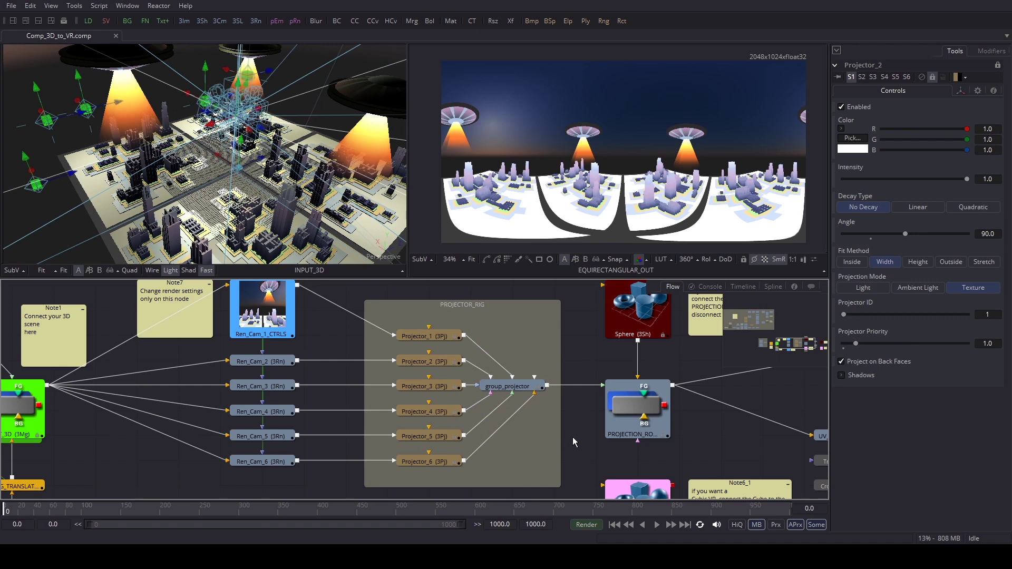
pyautogui.scroll(-2, 572, 437)
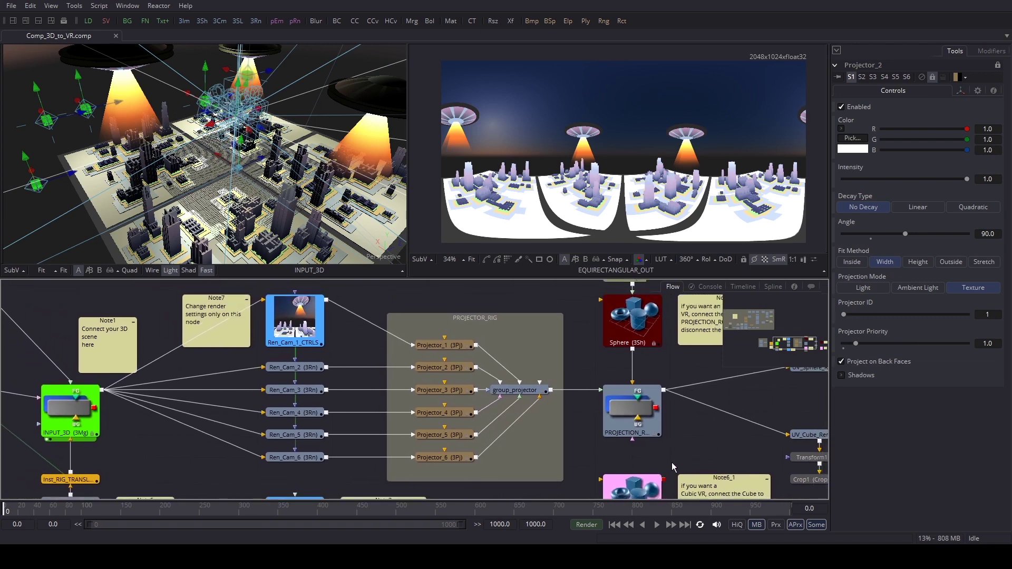
# - Show CUBIC_OUT in the second viewer, with the projection room and both output nodes in view
pyautogui.moveTo(674, 458); pyautogui.dragTo(419, 429)
pyautogui.scroll(-1, 537, 451)
pyautogui.scroll(-3, 419, 425)
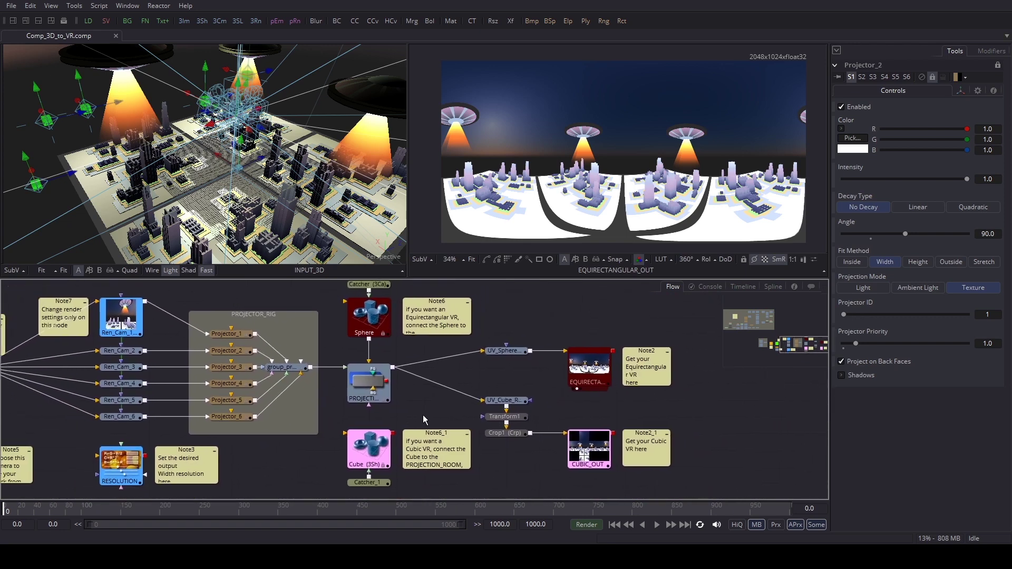
pyautogui.scroll(1, 423, 415)
pyautogui.scroll(-1, 423, 415)
pyautogui.moveTo(423, 415); pyautogui.dragTo(419, 416)
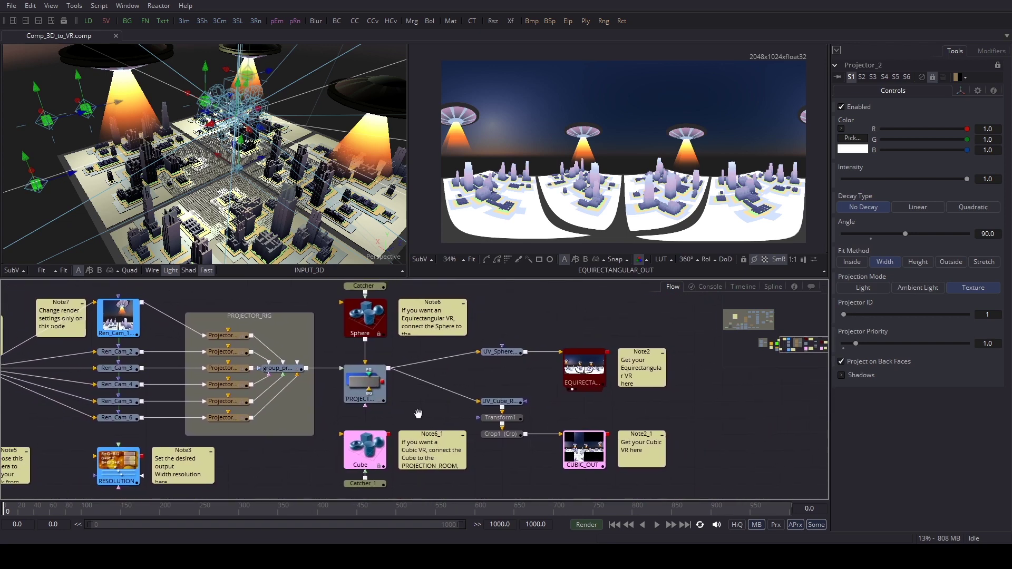
pyautogui.click(583, 455)
pyautogui.press('2')
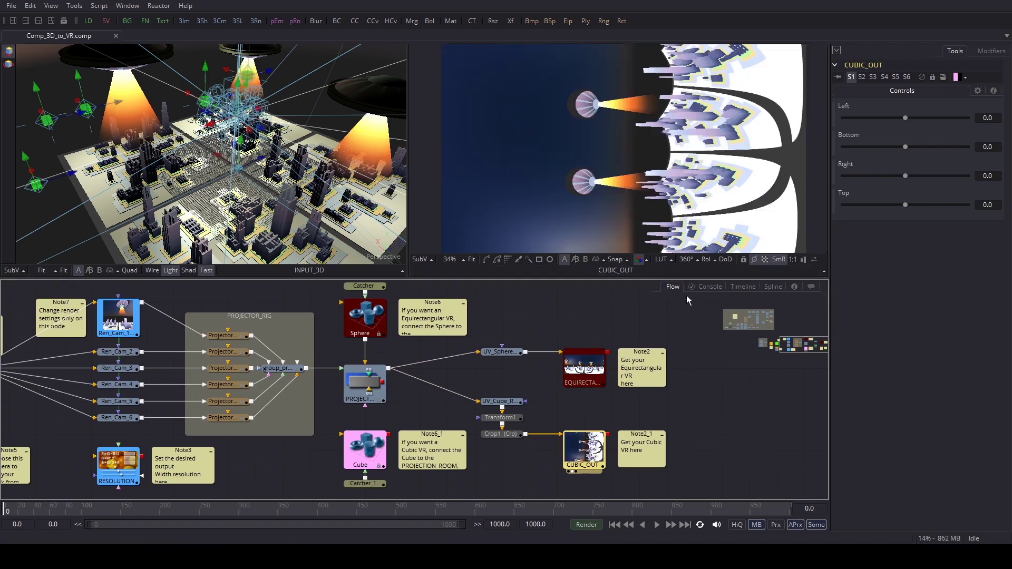
# - Disconnect the Sphere from PROJECTION_ROOM, connect the Cube instead and frame the whole cubic output
pyautogui.moveTo(533, 314); pyautogui.dragTo(577, 314)
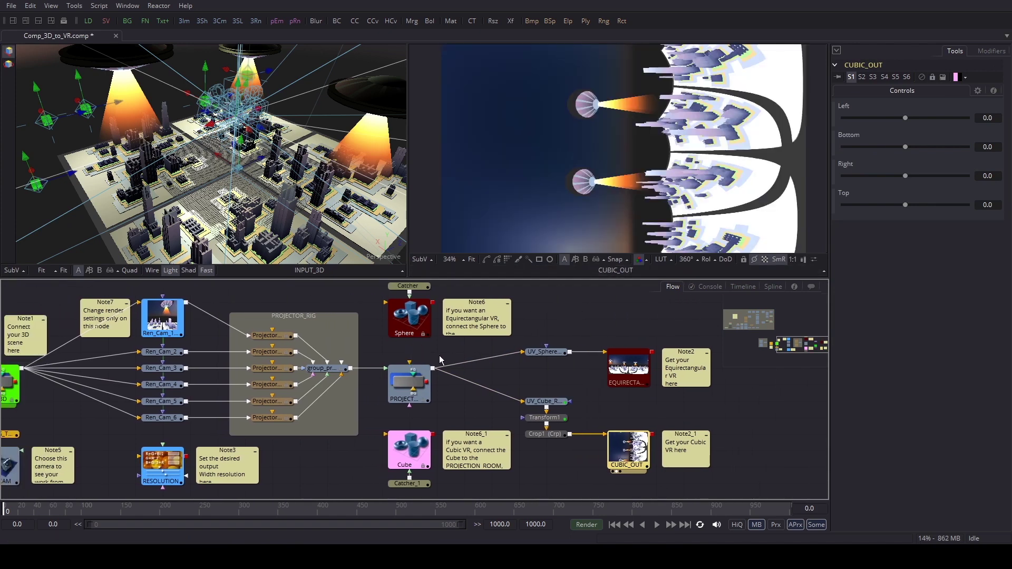
pyautogui.scroll(5, 448, 414)
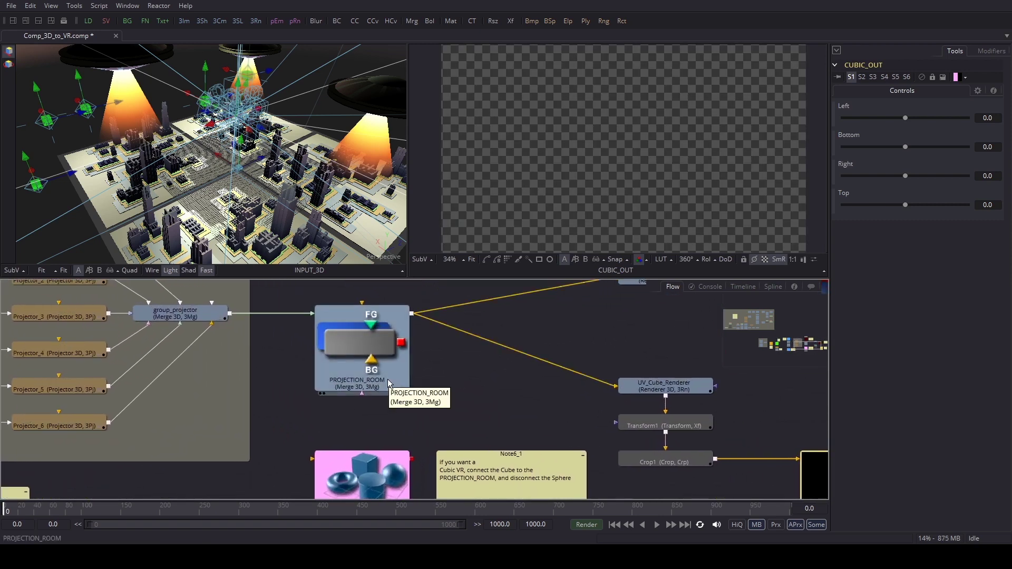
pyautogui.scroll(-4, 478, 420)
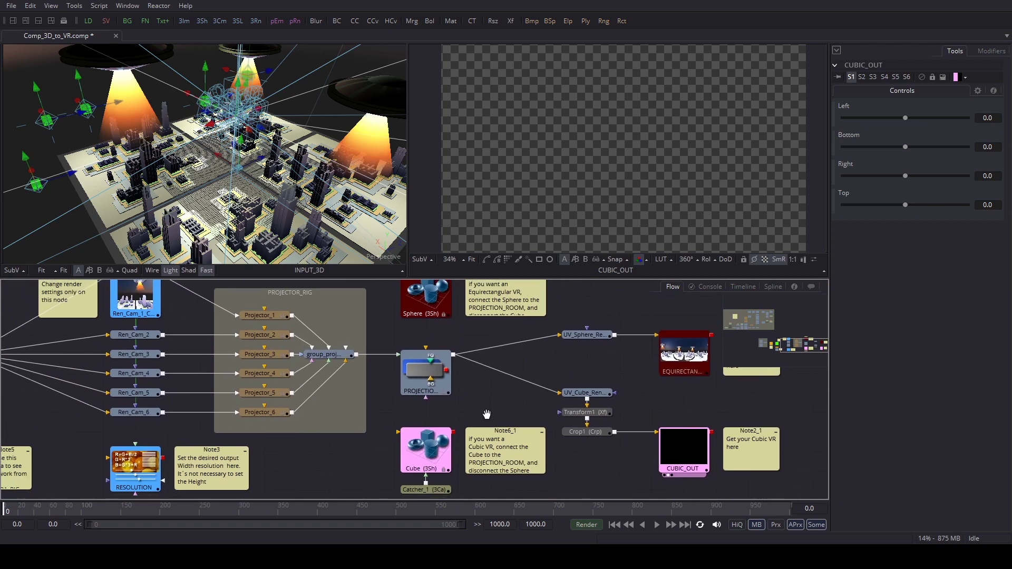
pyautogui.scroll(-2, 487, 414)
pyautogui.moveTo(456, 430); pyautogui.dragTo(445, 405)
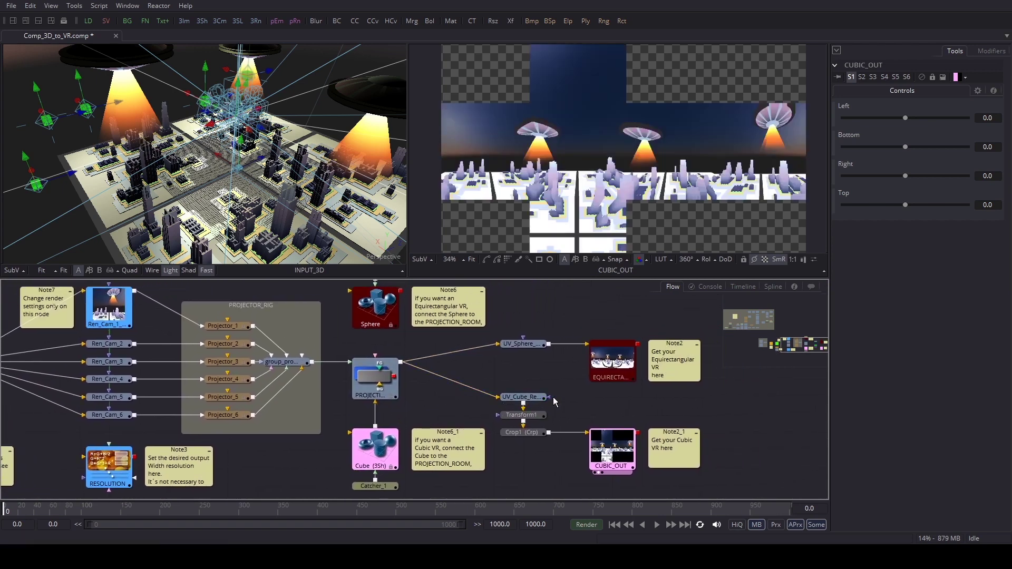
pyautogui.scroll(-4, 634, 199)
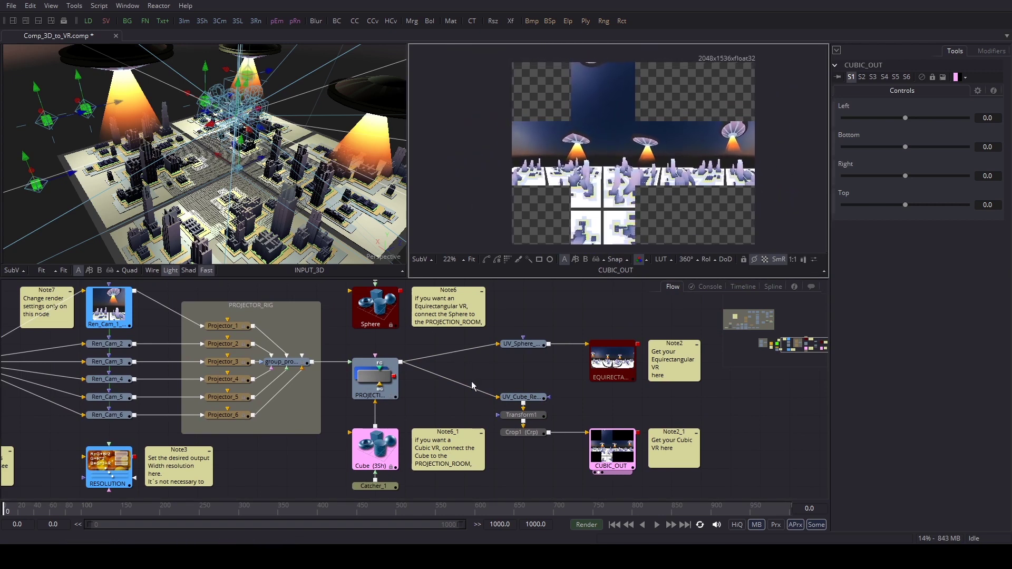
# - Show EQUIRECTANGULAR_OUT in the second viewer and replace the Cube with the Sphere as PROJECTION_ROOM's input
pyautogui.click(620, 360)
pyautogui.press('2')
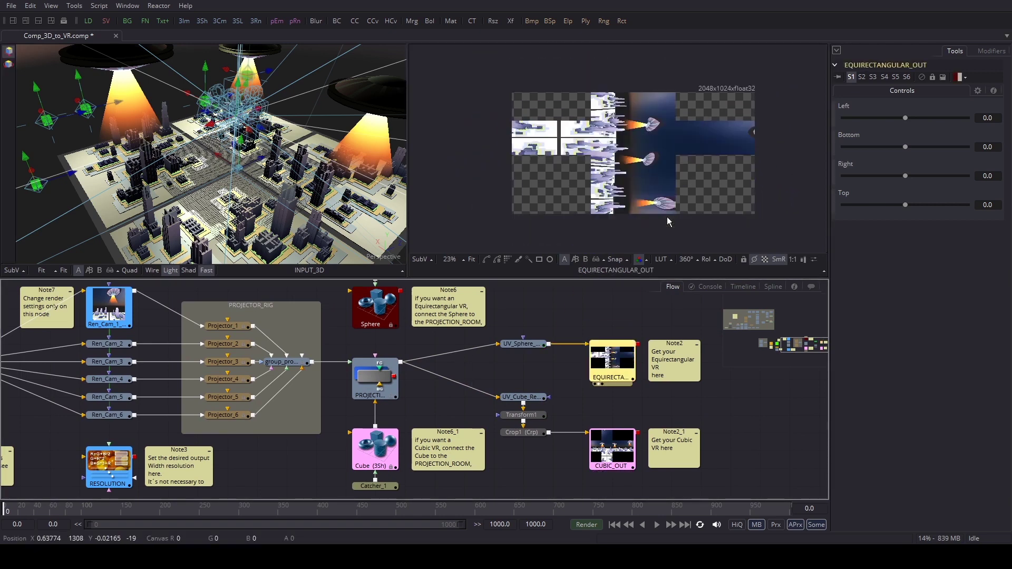
pyautogui.scroll(4, 707, 214)
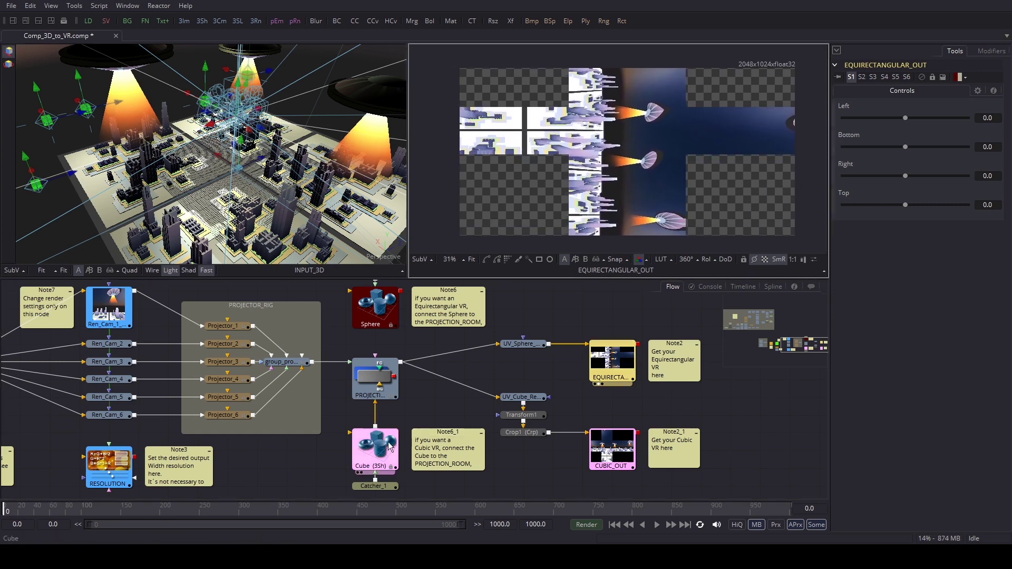
pyautogui.moveTo(375, 405); pyautogui.dragTo(401, 304)
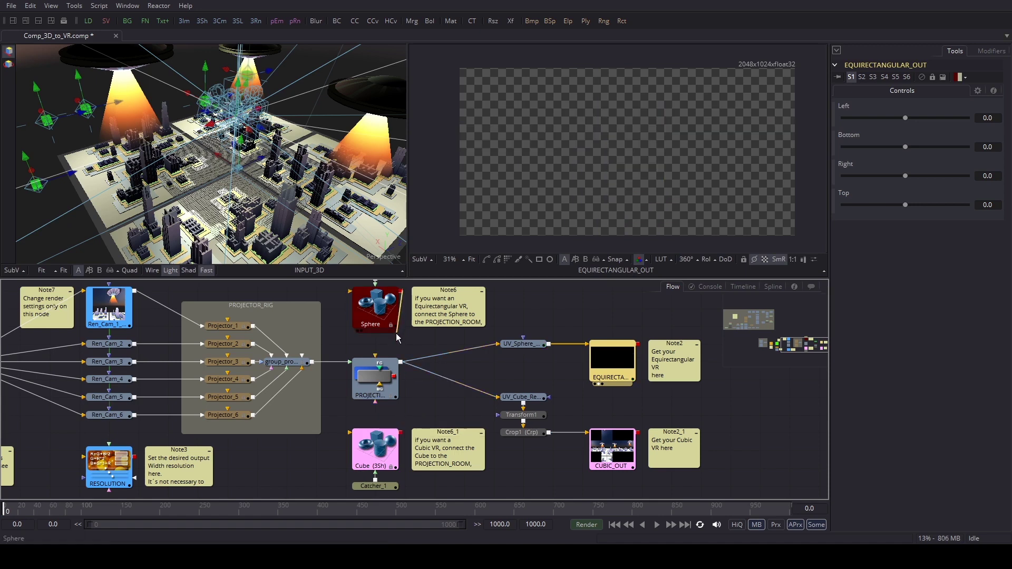
pyautogui.moveTo(394, 340); pyautogui.dragTo(378, 369)
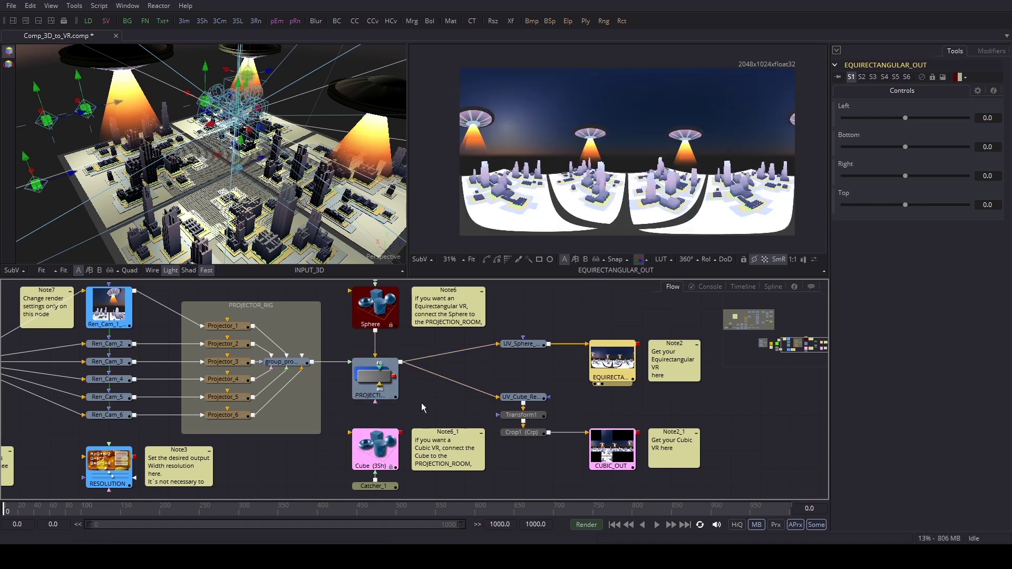
# - Bring the whole template node tree into view, from CAMERA_RIG to both VR outputs
pyautogui.moveTo(449, 409); pyautogui.dragTo(515, 421)
pyautogui.scroll(-4, 515, 421)
pyautogui.moveTo(388, 457); pyautogui.dragTo(476, 473)
pyautogui.scroll(-1, 442, 459)
pyautogui.scroll(1, 461, 474)
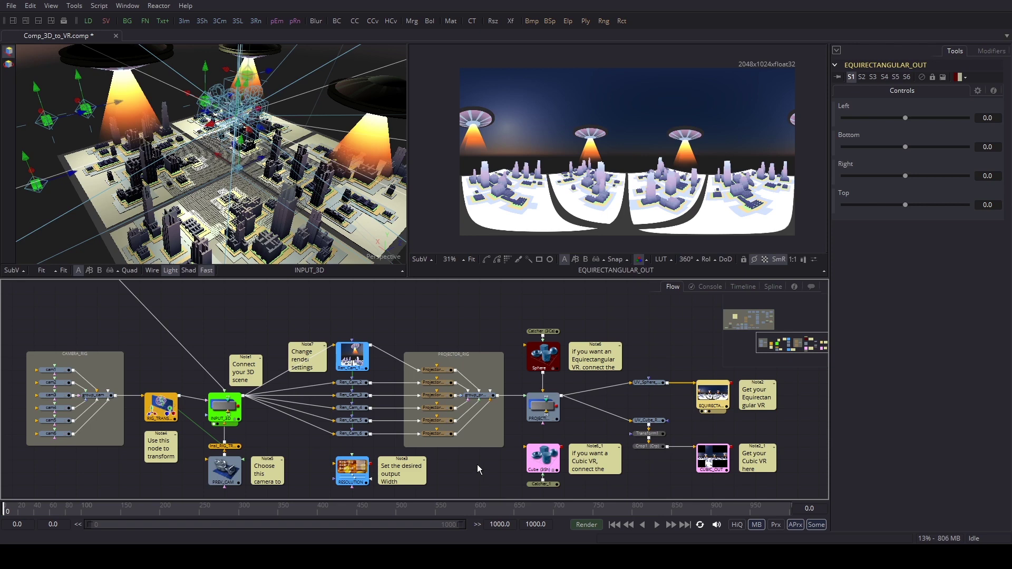
pyautogui.scroll(1, 476, 467)
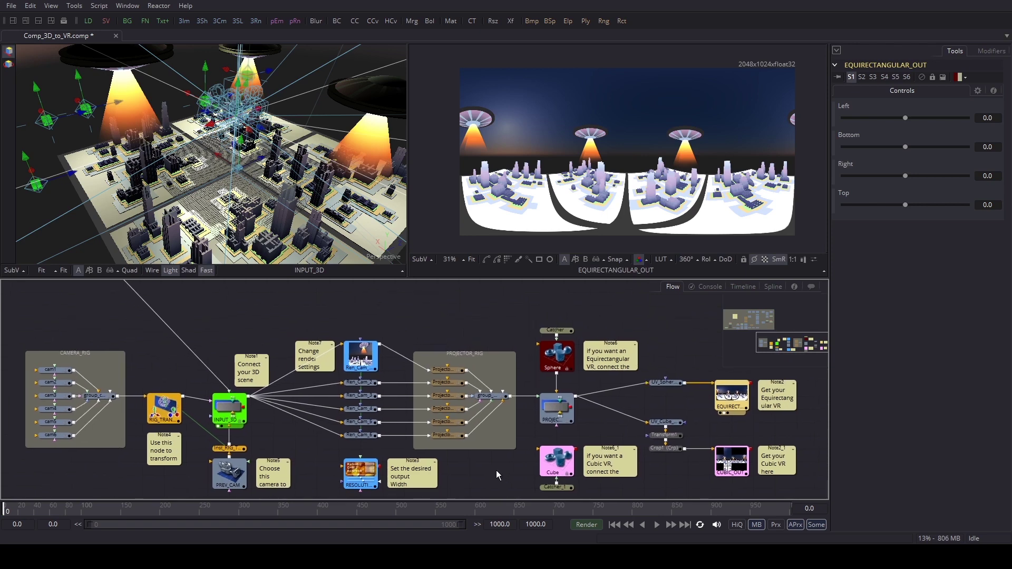